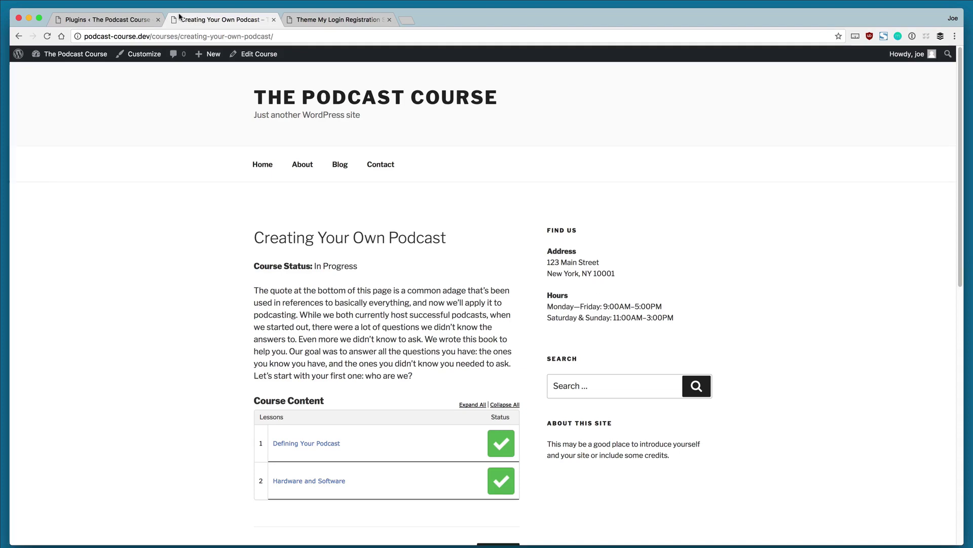
Step: Search the plugin directory for Theme My Login, then install and activate it
{"action": "left_click", "coordinate": [117, 21]}
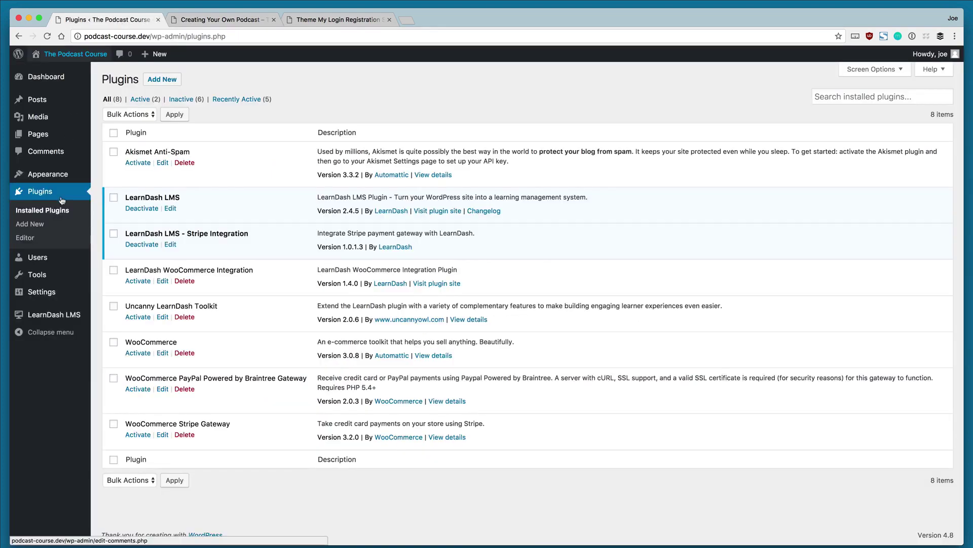
{"action": "left_click", "coordinate": [40, 227]}
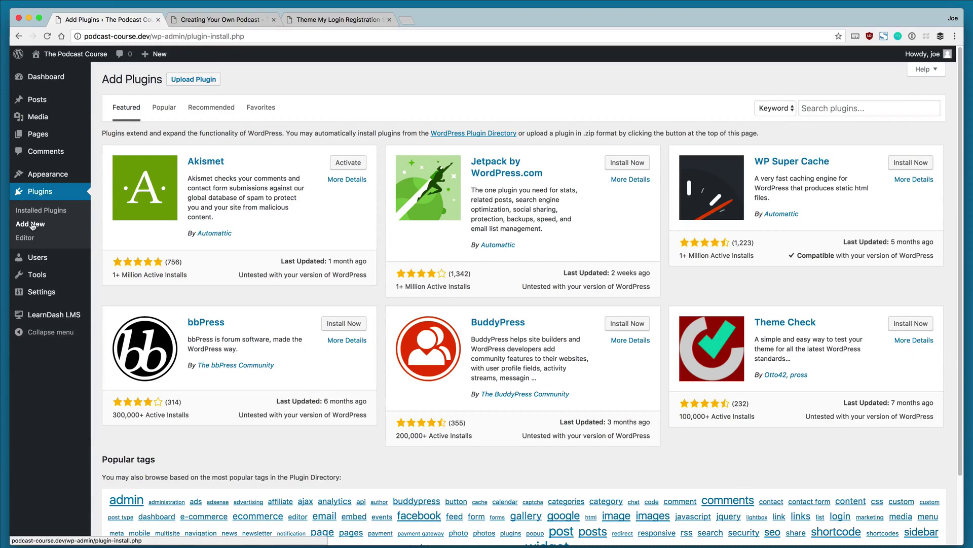
{"action": "left_click", "coordinate": [825, 110]}
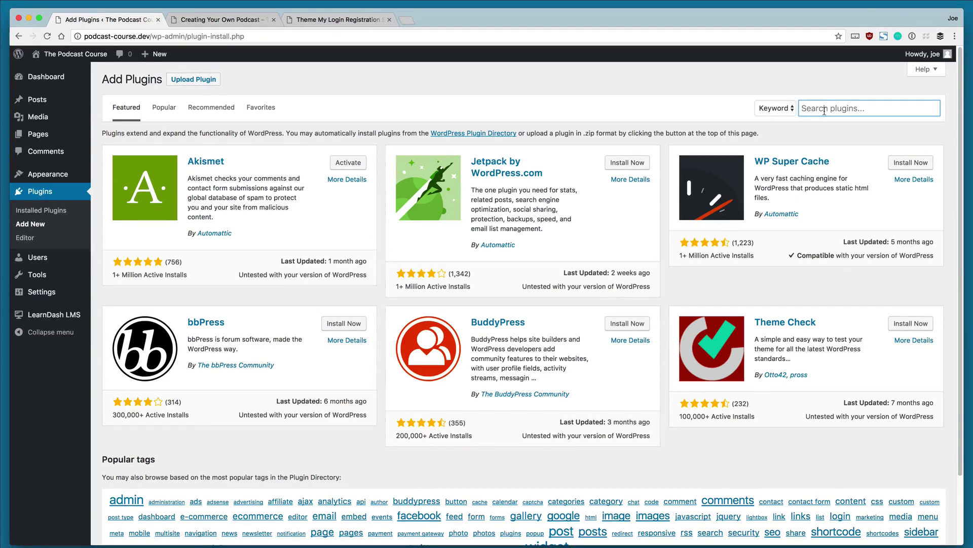
{"action": "type", "text": "Theme My Login"}
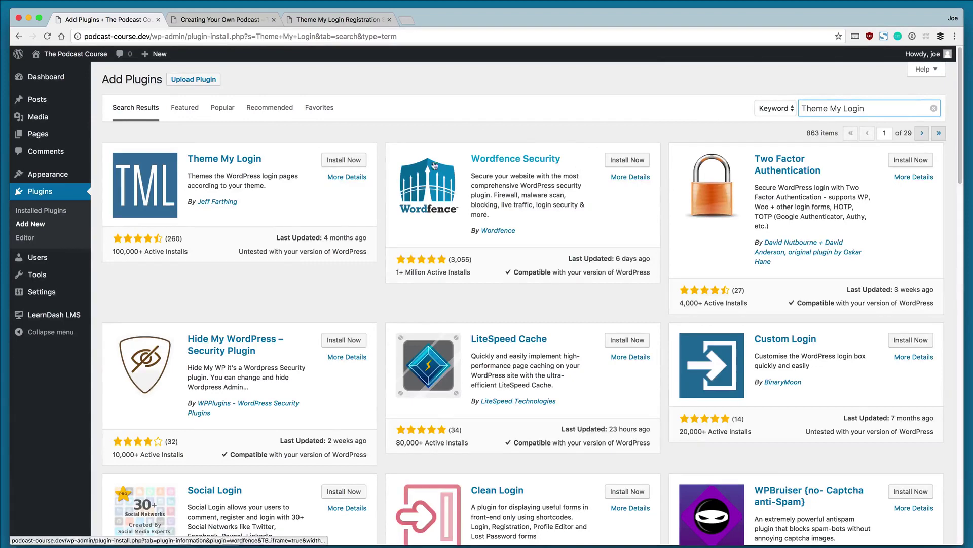
{"action": "left_click", "coordinate": [344, 160]}
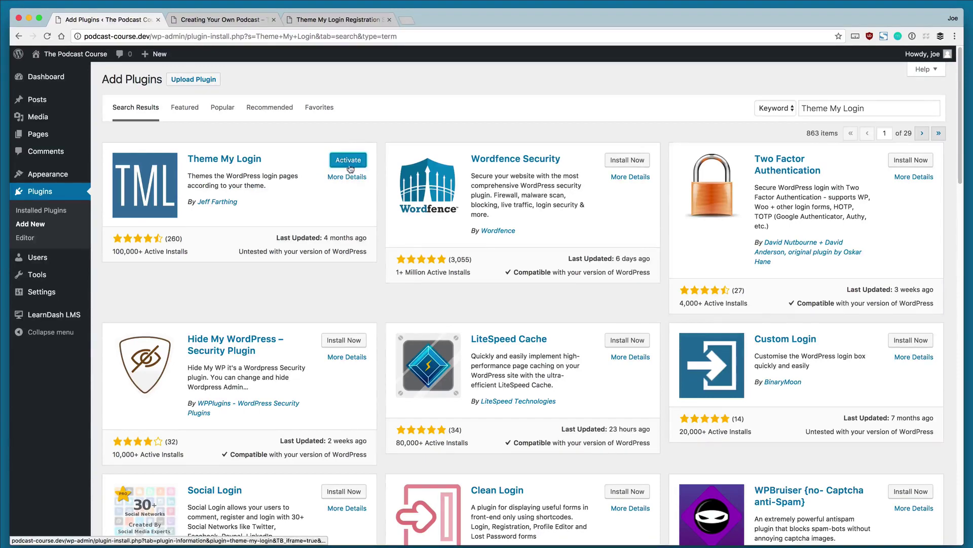
{"action": "left_click", "coordinate": [349, 161]}
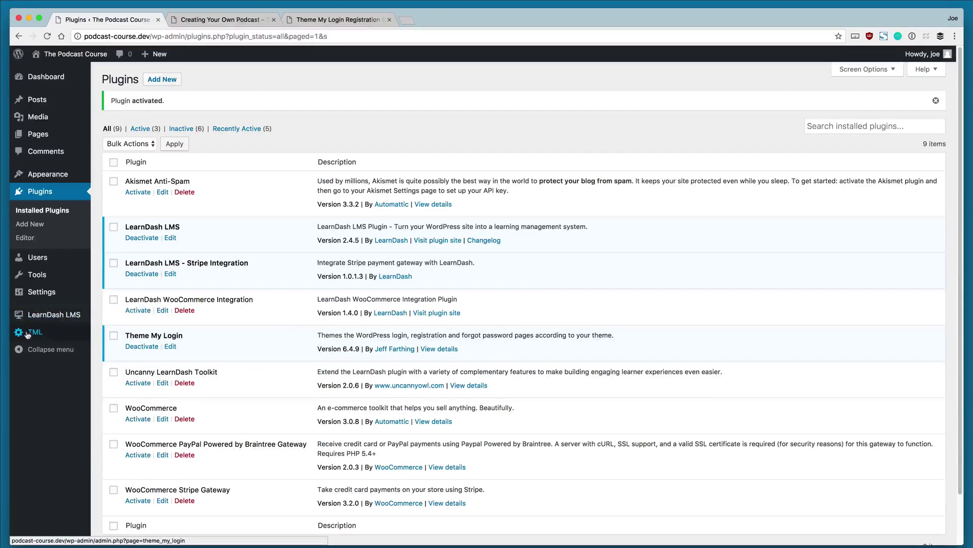
Step: In TML General settings, tick Custom E-mail, Custom Passwords, Custom Redirection and Themed Profiles, then save
{"action": "left_click", "coordinate": [33, 333]}
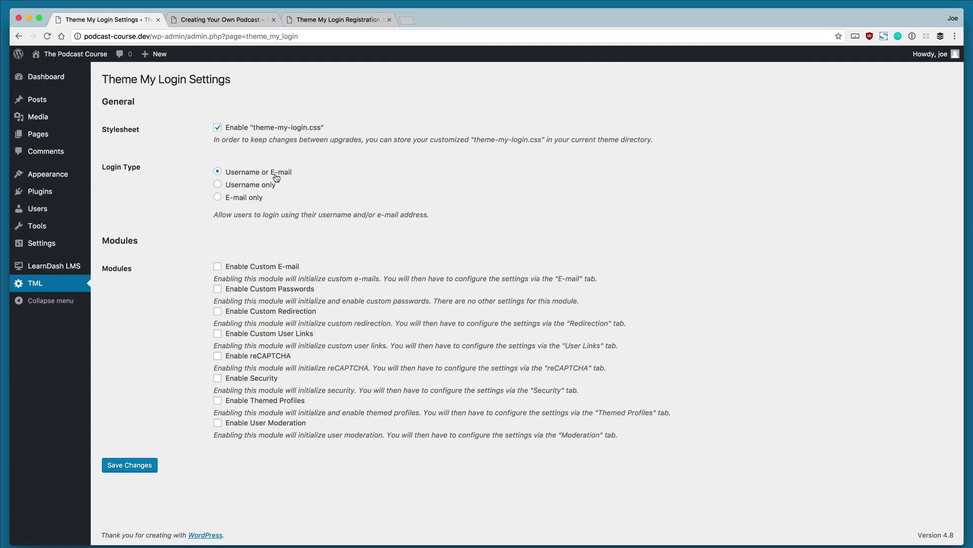
{"action": "left_click", "coordinate": [218, 267]}
{"action": "left_click", "coordinate": [218, 289]}
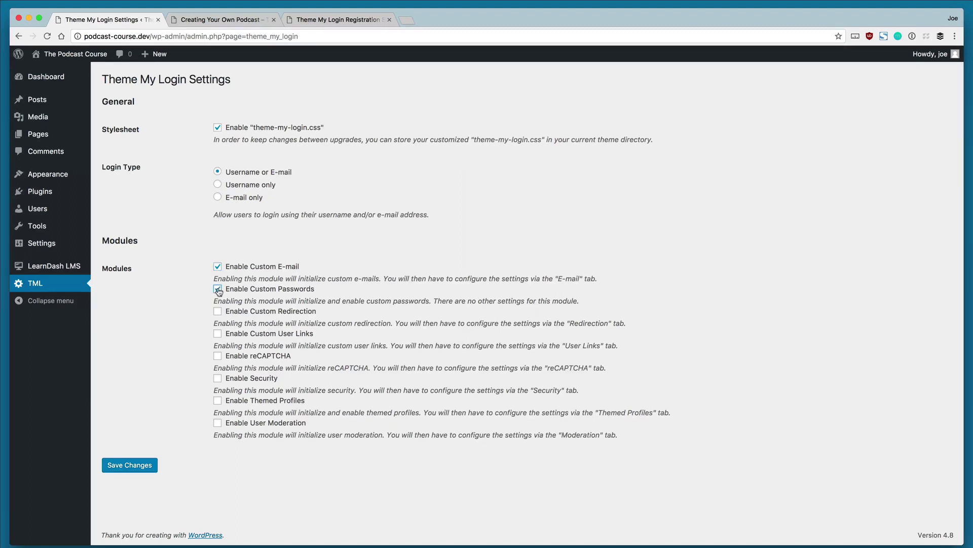
{"action": "left_click", "coordinate": [218, 315]}
{"action": "left_click", "coordinate": [218, 401]}
{"action": "left_click", "coordinate": [142, 465]}
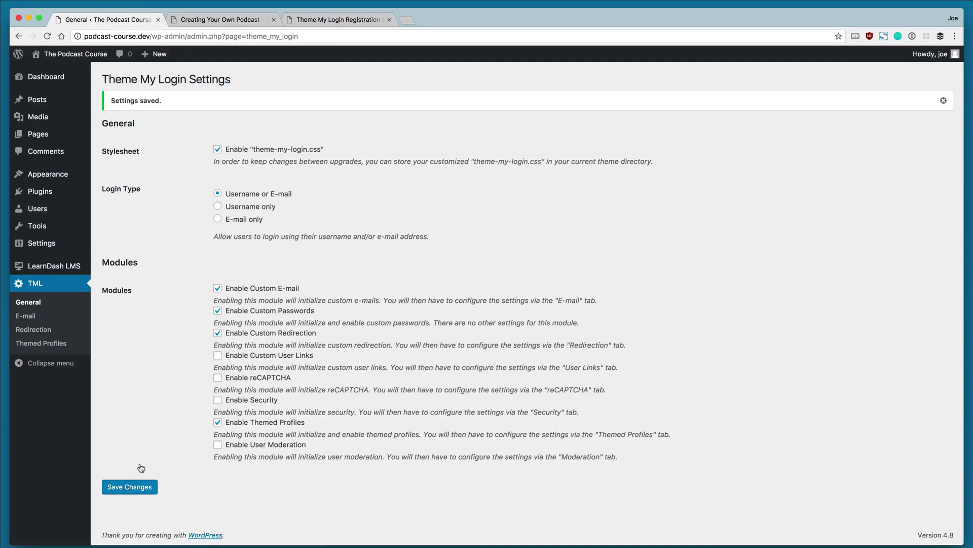
Step: Open the Theme My Login E-mail settings and review the New User e-mail fields
{"action": "left_click", "coordinate": [37, 320]}
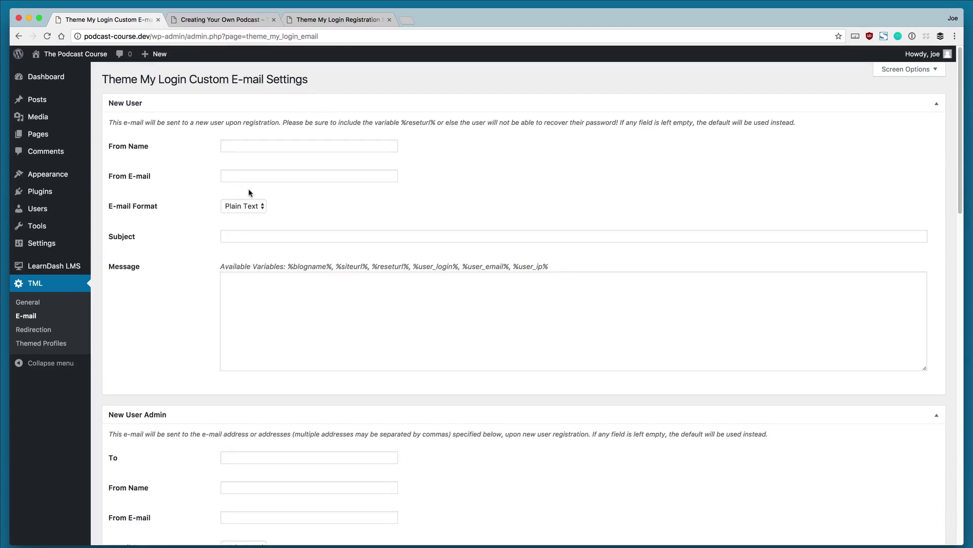
{"action": "scroll", "coordinate": [242, 398], "scroll_direction": "down", "scroll_amount": 7}
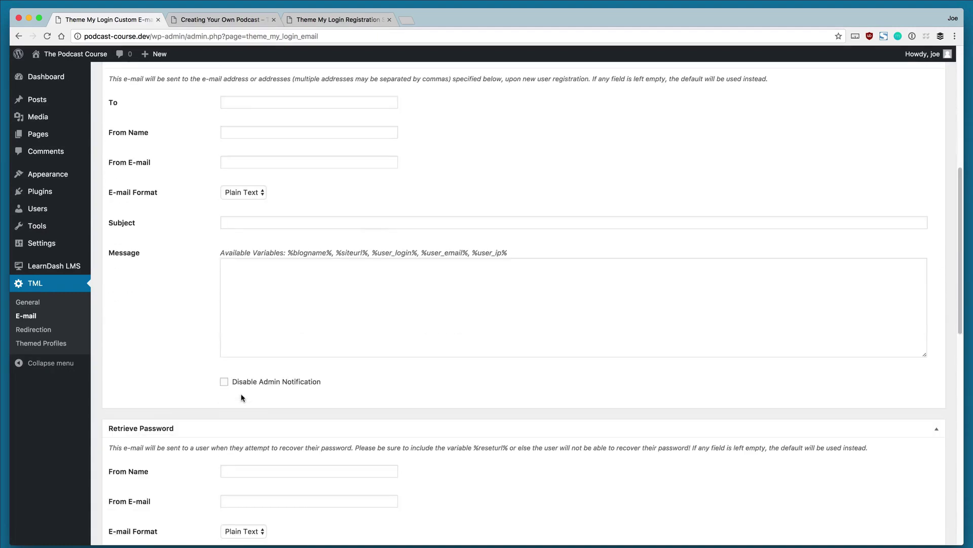
{"action": "scroll", "coordinate": [242, 398], "scroll_direction": "down", "scroll_amount": 9}
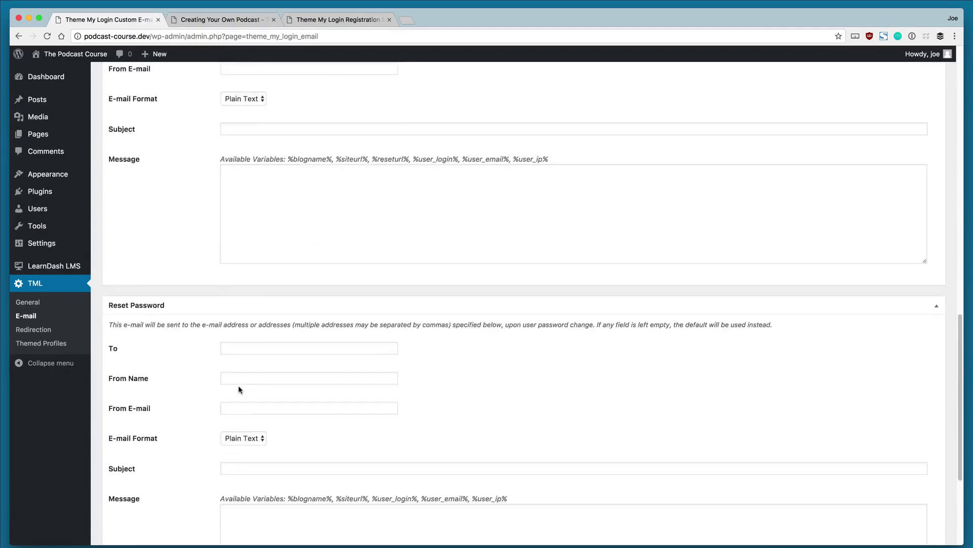
{"action": "scroll", "coordinate": [240, 390], "scroll_direction": "down", "scroll_amount": 4}
{"action": "scroll", "coordinate": [239, 382], "scroll_direction": "up", "scroll_amount": 5}
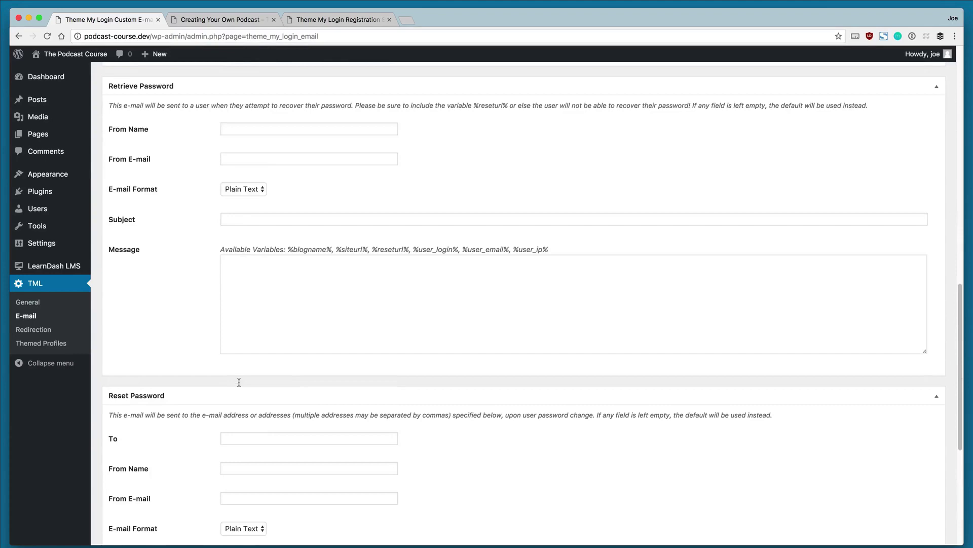
{"action": "scroll", "coordinate": [239, 383], "scroll_direction": "down", "scroll_amount": 5}
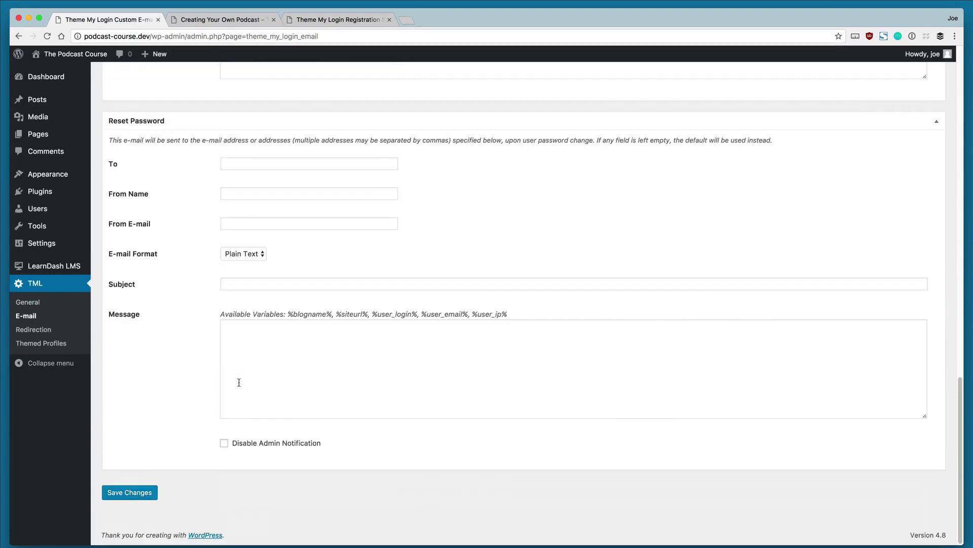
{"action": "scroll", "coordinate": [238, 382], "scroll_direction": "up", "scroll_amount": 16}
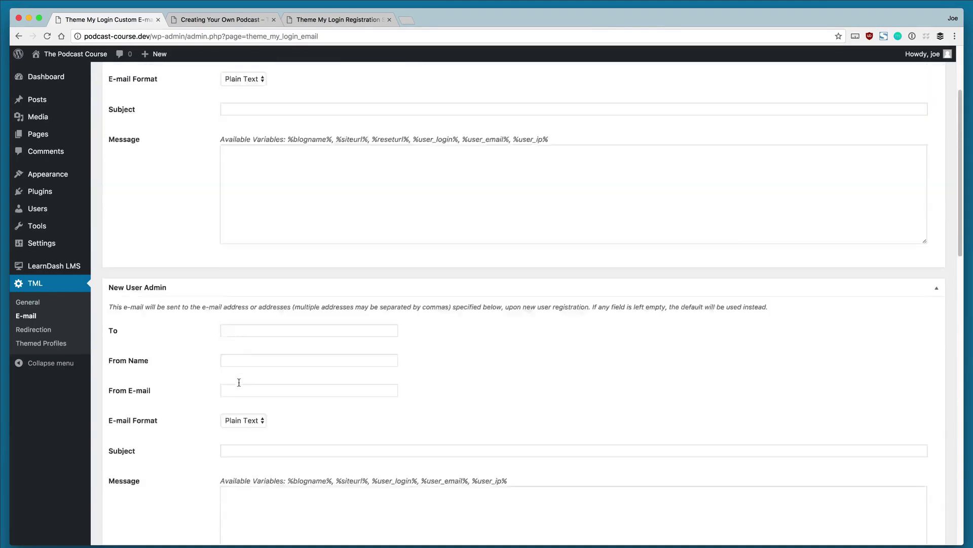
{"action": "scroll", "coordinate": [239, 383], "scroll_direction": "up", "scroll_amount": 2}
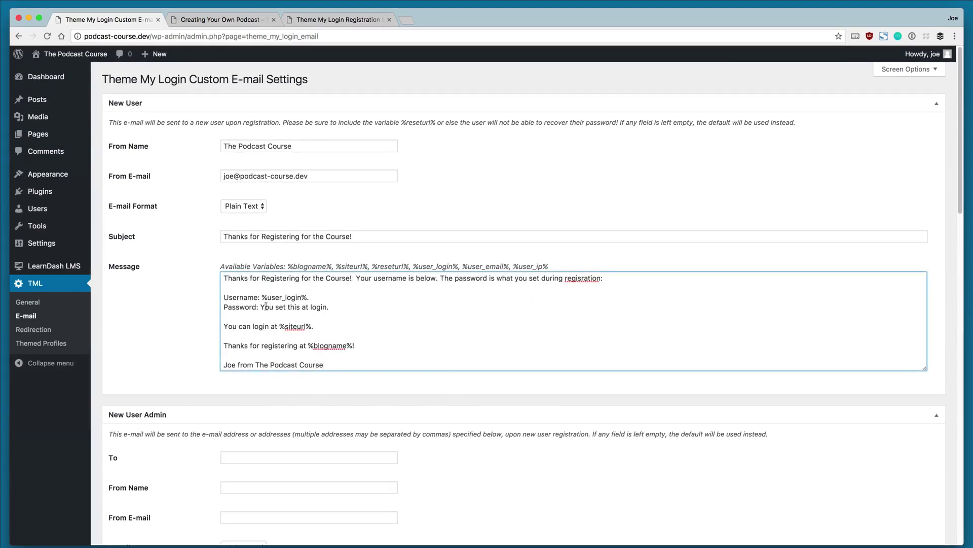
Step: Save the new-user e-mail from The Podcast Course with subject 'Thanks for Registering for the Course!'
{"action": "left_click_drag", "start_coordinate": [260, 297], "coordinate": [298, 299]}
{"action": "left_click_drag", "start_coordinate": [287, 267], "coordinate": [462, 270]}
{"action": "scroll", "coordinate": [367, 324], "scroll_direction": "down", "scroll_amount": 1}
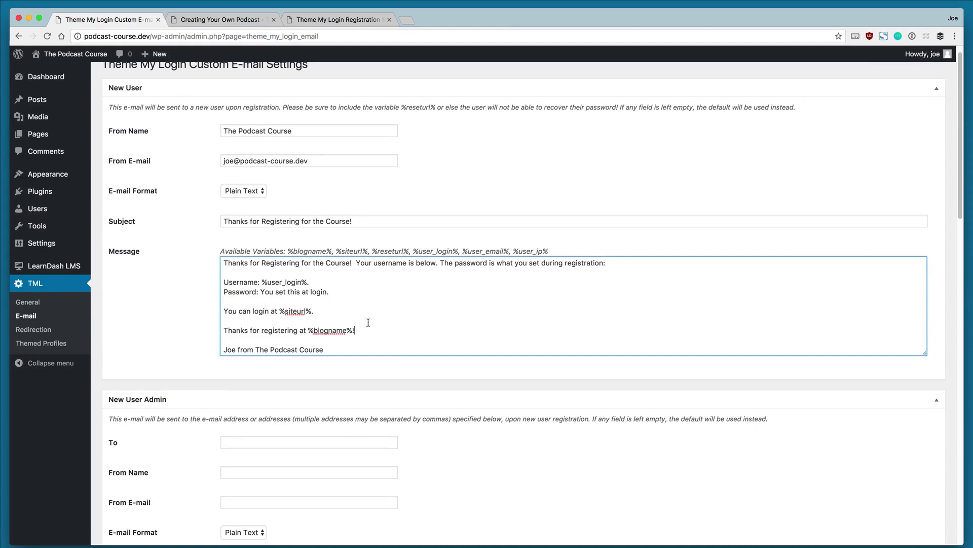
{"action": "scroll", "coordinate": [368, 323], "scroll_direction": "down", "scroll_amount": 5}
{"action": "scroll", "coordinate": [374, 349], "scroll_direction": "down", "scroll_amount": 10}
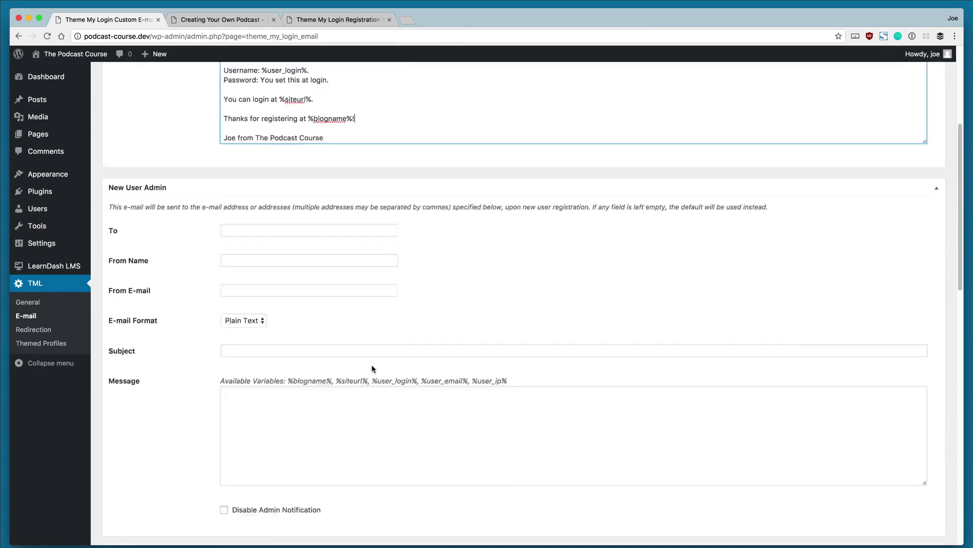
{"action": "left_click", "coordinate": [137, 499]}
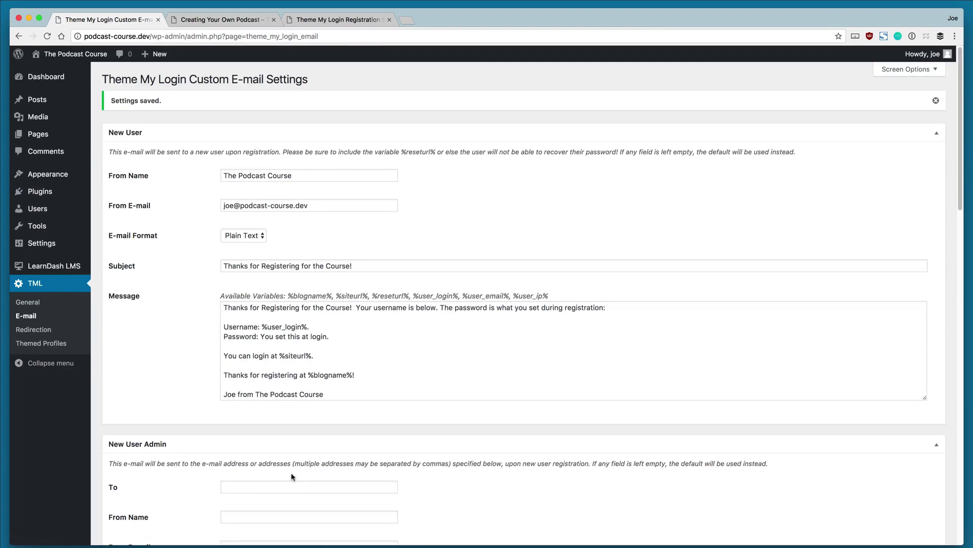
Step: Publish a page titled 'Profile' containing the [ld_profile course_points_user="yes"] shortcode
{"action": "left_click", "coordinate": [35, 336]}
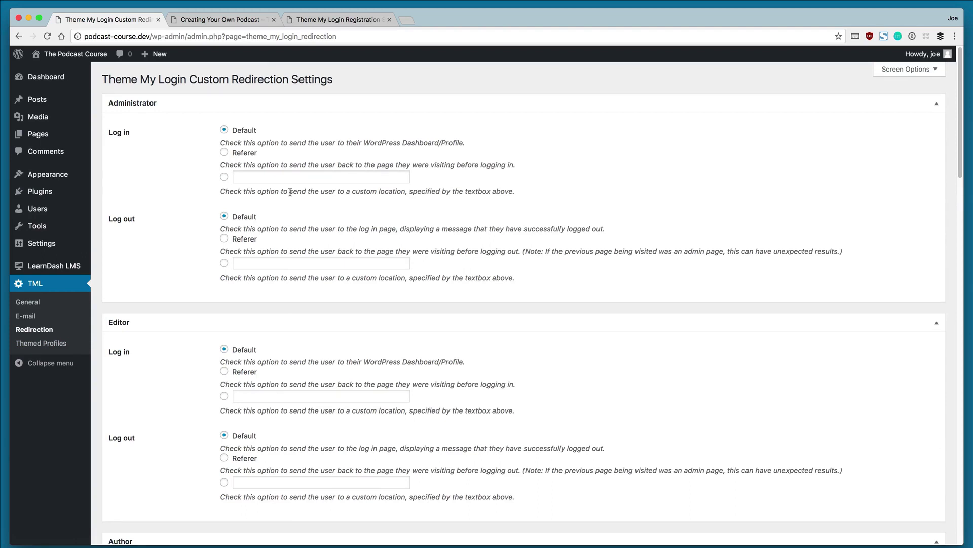
{"action": "mouse_move", "coordinate": [37, 138]}
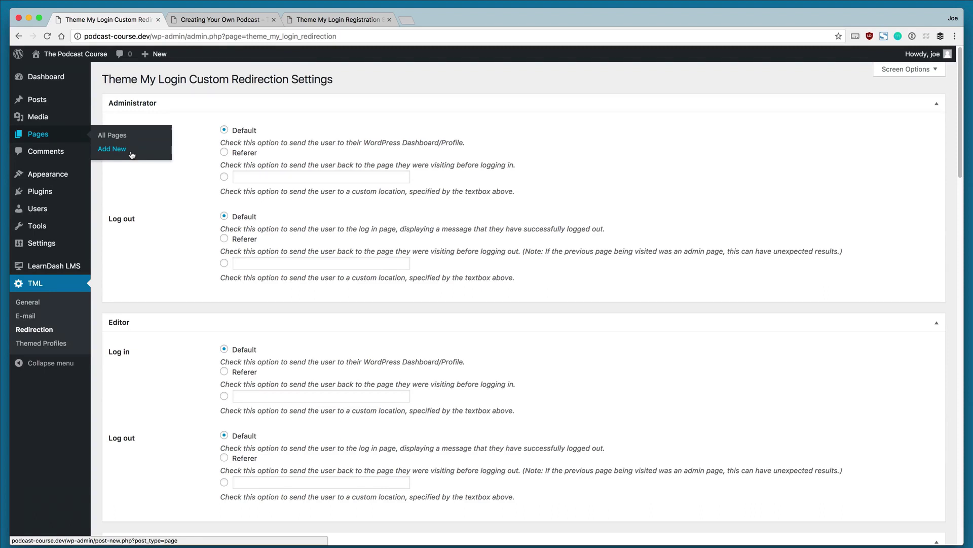
{"action": "left_click", "coordinate": [132, 154]}
{"action": "left_click", "coordinate": [173, 101]}
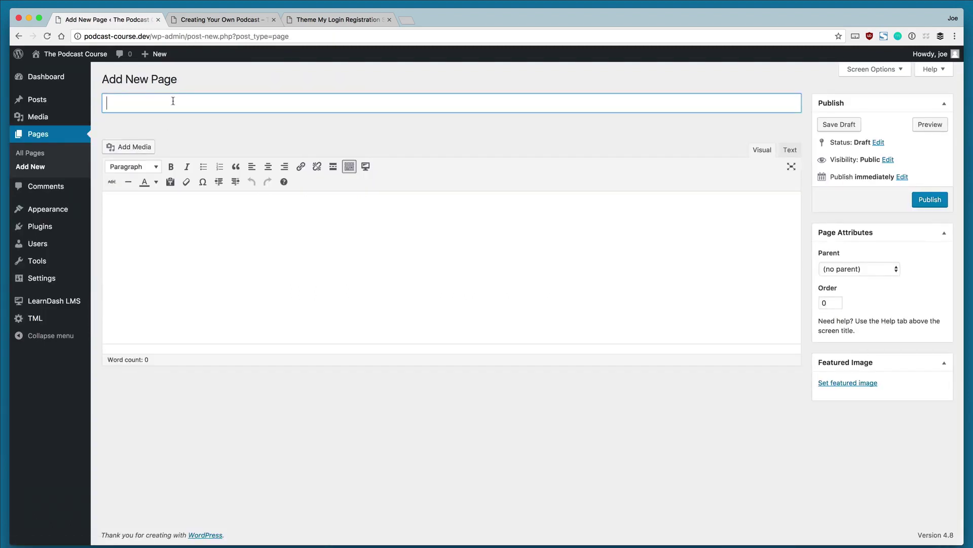
{"action": "type", "text": "Profile"}
{"action": "left_click", "coordinate": [367, 218]}
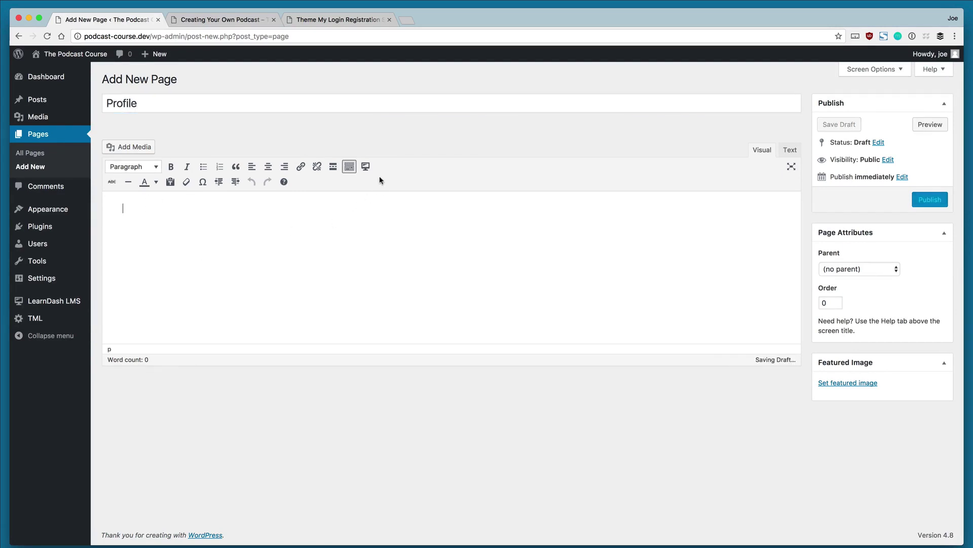
{"action": "left_click", "coordinate": [366, 166]}
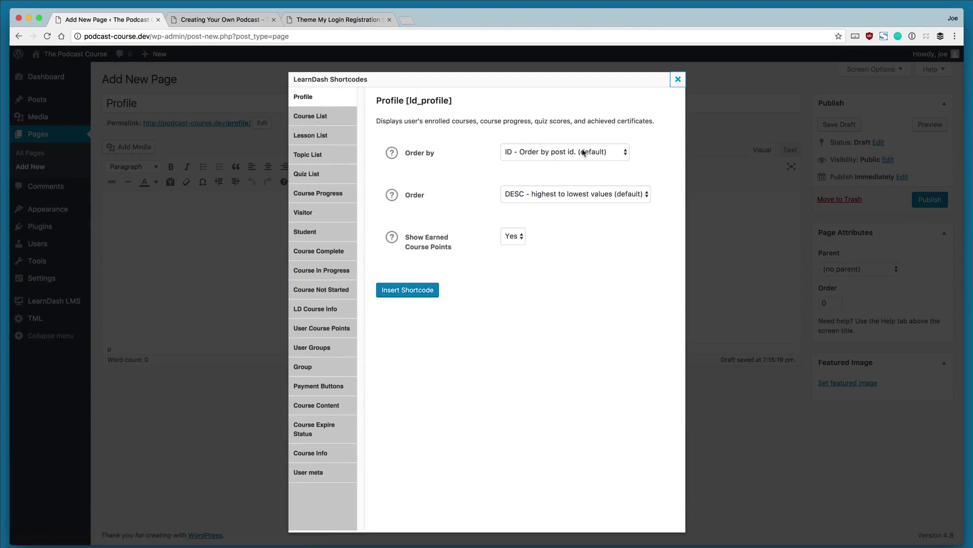
{"action": "left_click", "coordinate": [407, 291]}
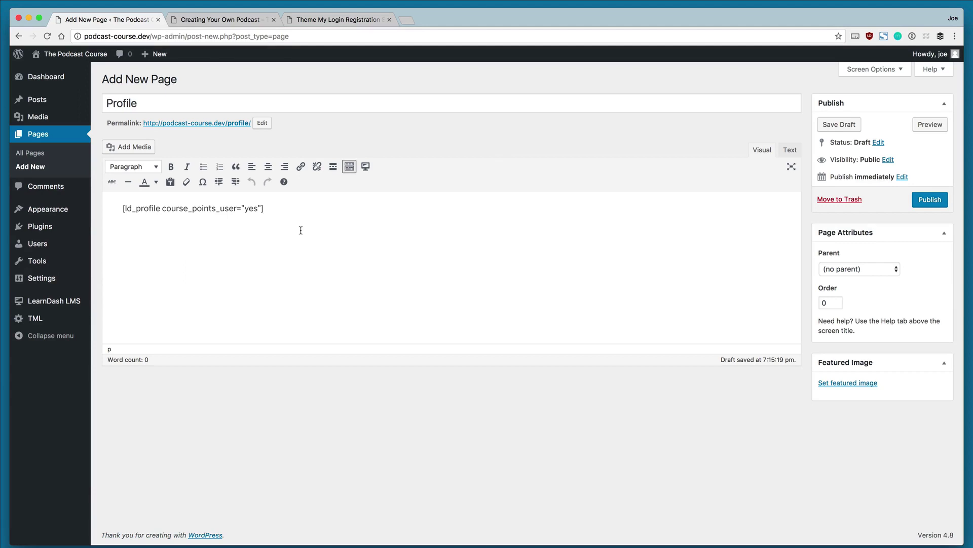
{"action": "left_click", "coordinate": [944, 198]}
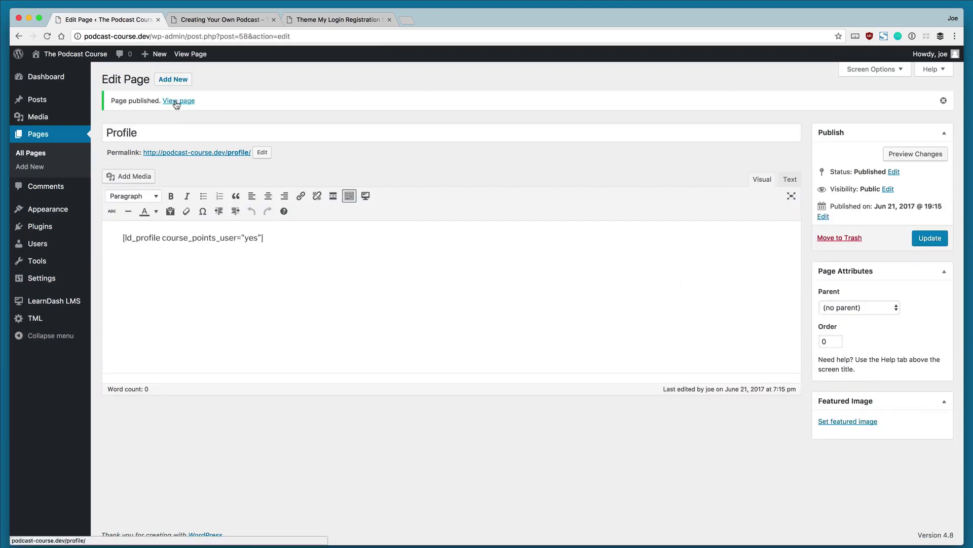
Step: View the live Profile page in a new tab, showing 0 course points and the podcast course, then return
{"action": "right_click", "coordinate": [176, 104]}
{"action": "left_click", "coordinate": [200, 106]}
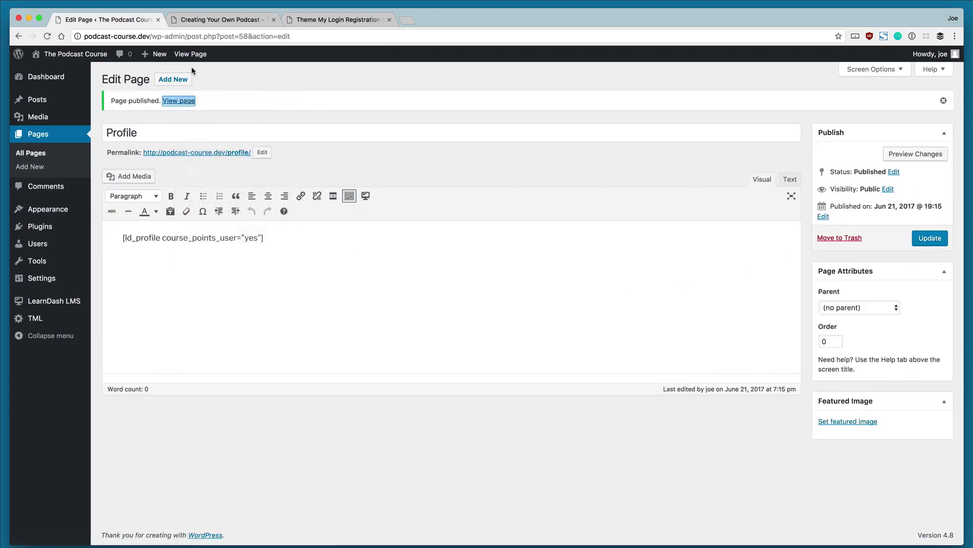
{"action": "left_click", "coordinate": [193, 20]}
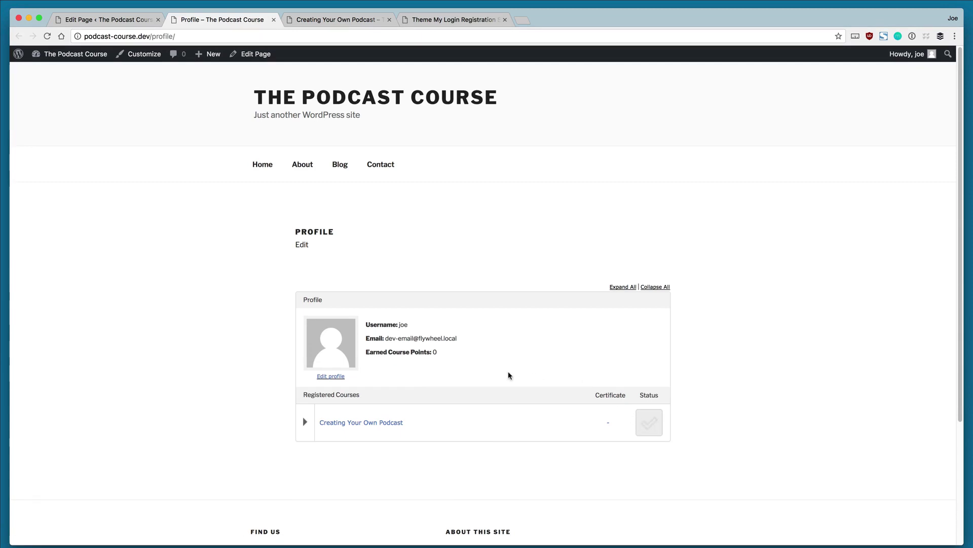
{"action": "left_click", "coordinate": [110, 20]}
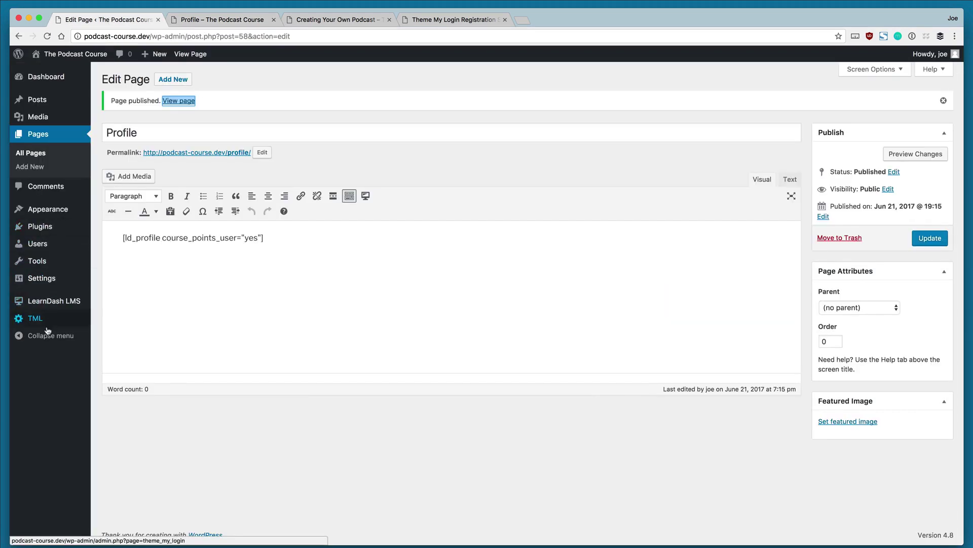
{"action": "mouse_move", "coordinate": [49, 326]}
{"action": "left_click", "coordinate": [116, 347]}
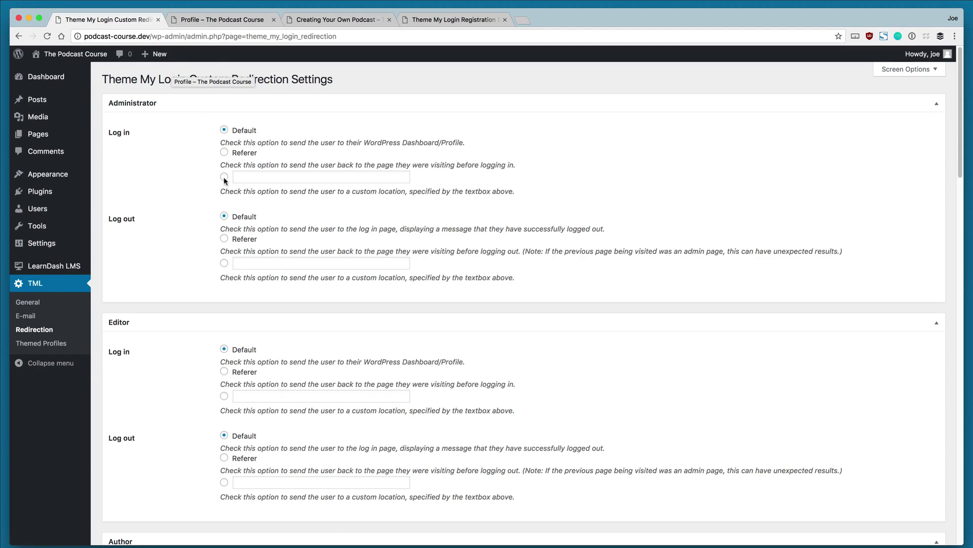
{"action": "scroll", "coordinate": [348, 355], "scroll_direction": "down", "scroll_amount": 10}
{"action": "scroll", "coordinate": [348, 355], "scroll_direction": "down", "scroll_amount": 3}
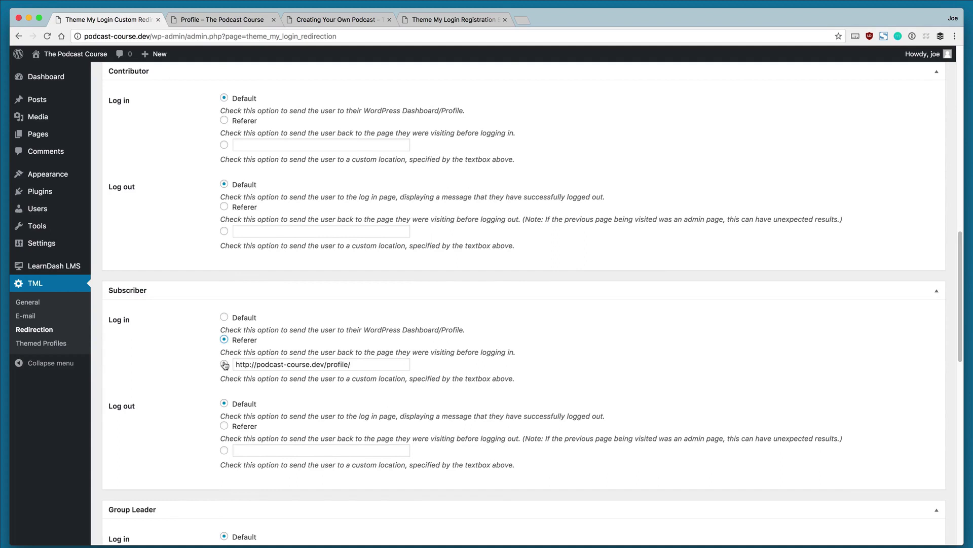
{"action": "left_click", "coordinate": [224, 364]}
{"action": "left_click", "coordinate": [361, 365]}
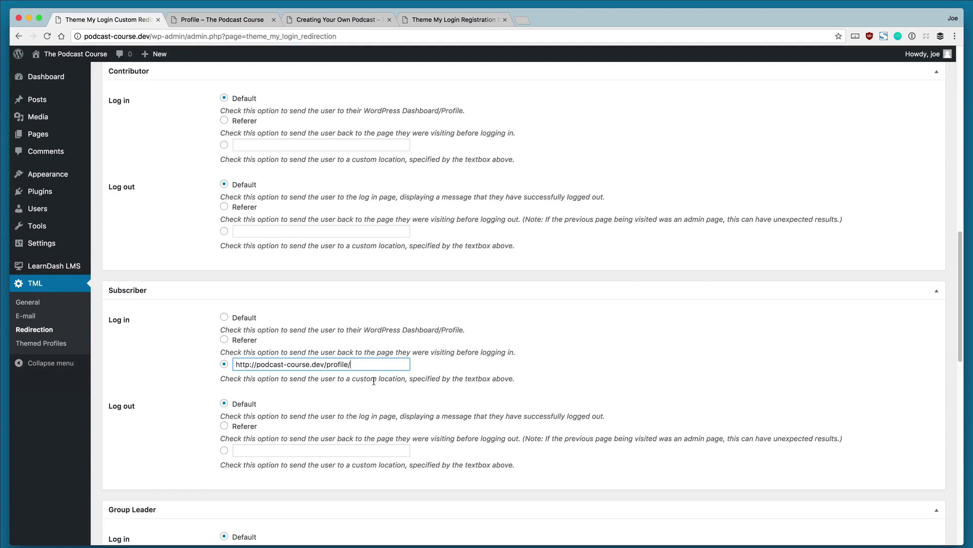
{"action": "scroll", "coordinate": [374, 381], "scroll_direction": "down", "scroll_amount": 10}
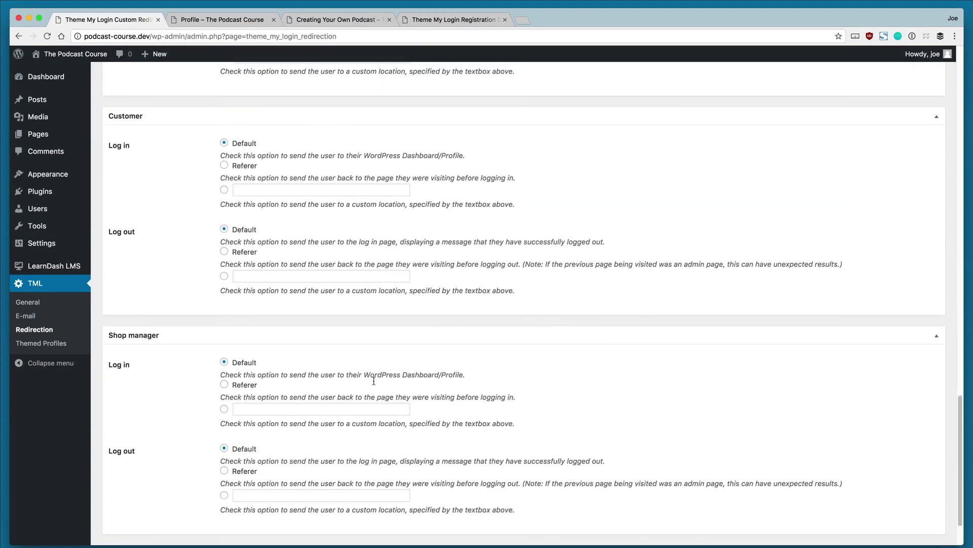
{"action": "scroll", "coordinate": [374, 381], "scroll_direction": "down", "scroll_amount": 2}
{"action": "left_click", "coordinate": [128, 492]}
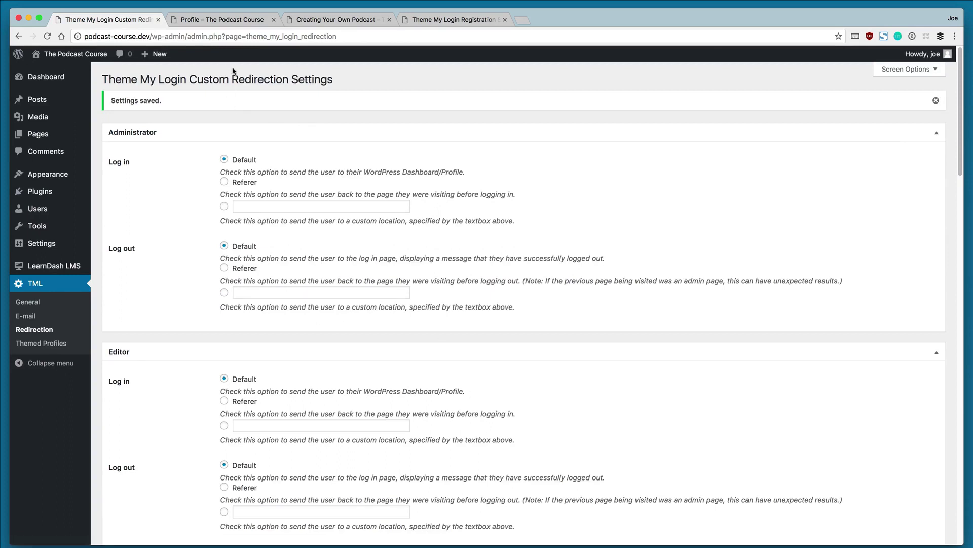
{"action": "scroll", "coordinate": [328, 327], "scroll_direction": "down", "scroll_amount": 15}
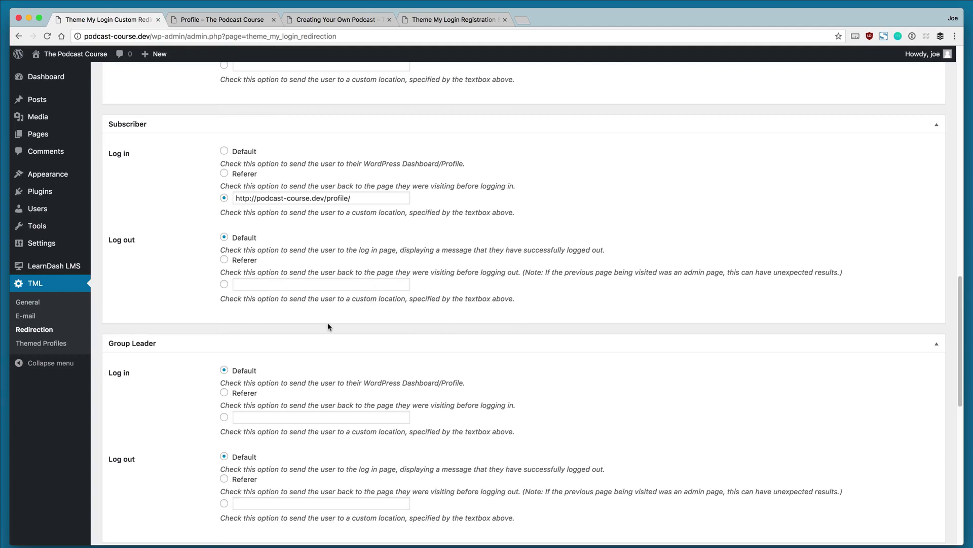
Step: Open the Log In page from the All Pages list for editing
{"action": "mouse_move", "coordinate": [38, 134]}
{"action": "left_click", "coordinate": [110, 136]}
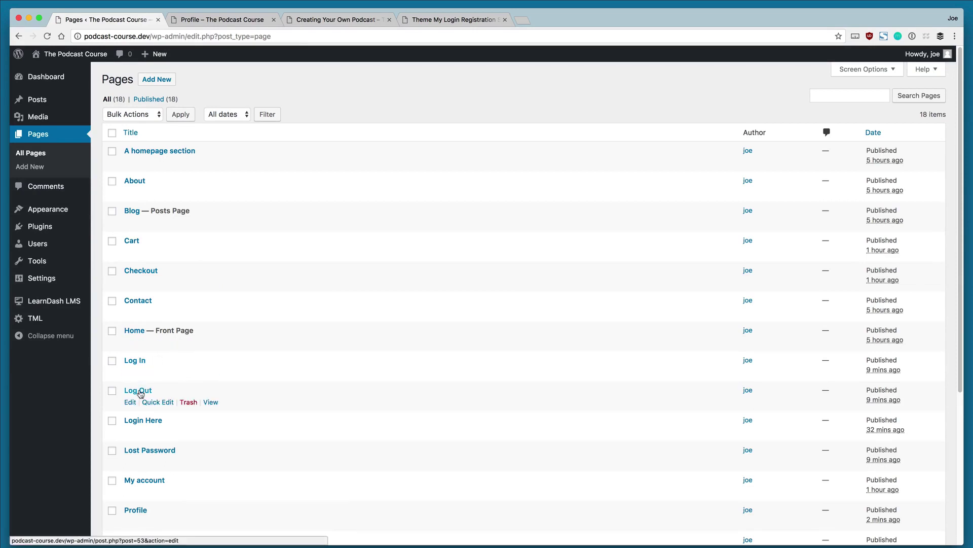
{"action": "left_click", "coordinate": [135, 364]}
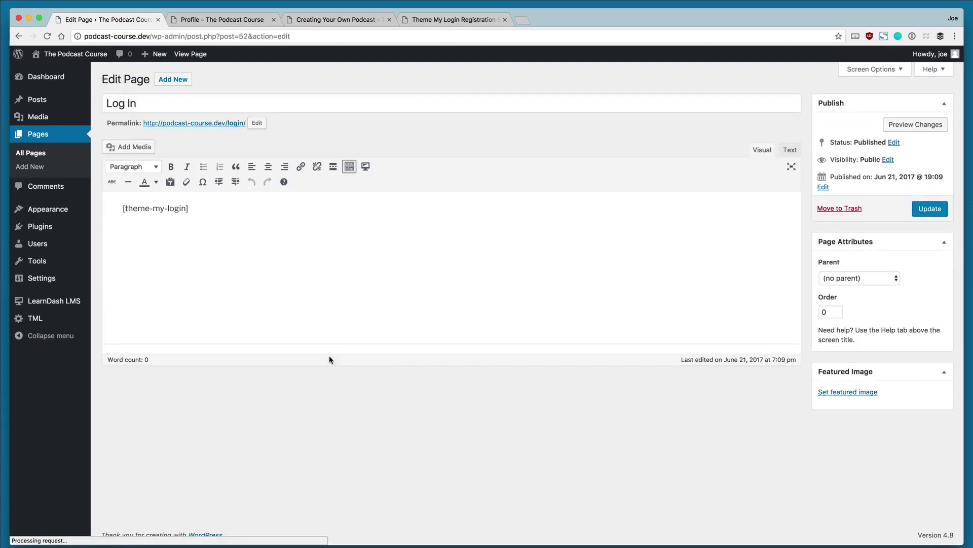
Step: Try adding 'To take this free course, please register:' above the [theme-my-login] shortcode, then undo it
{"action": "left_click_drag", "start_coordinate": [118, 209], "coordinate": [245, 209]}
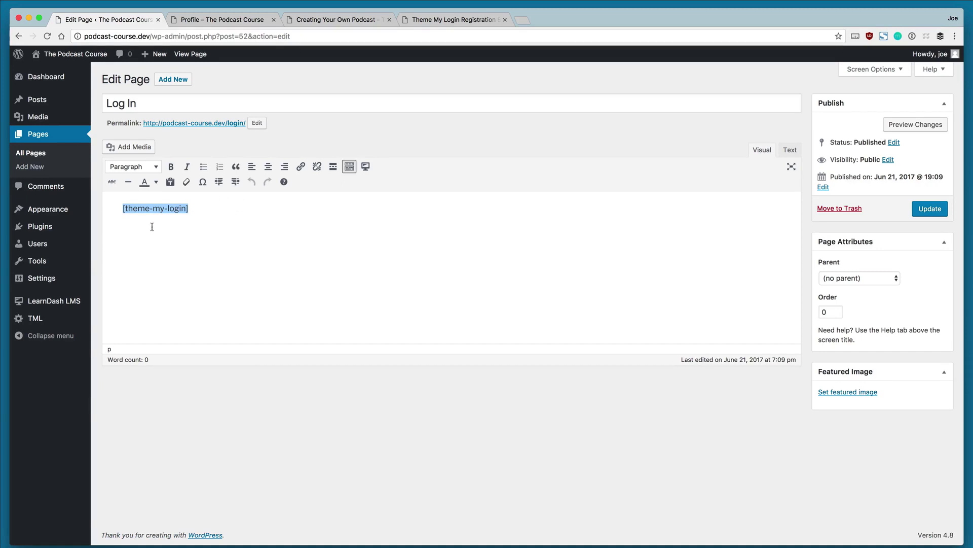
{"action": "left_click", "coordinate": [191, 210]}
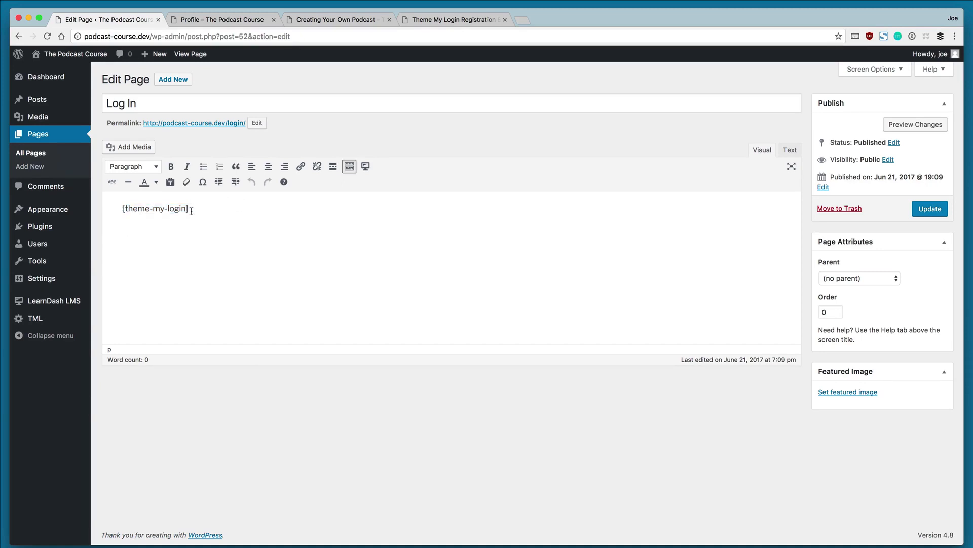
{"action": "key", "text": "Return"}
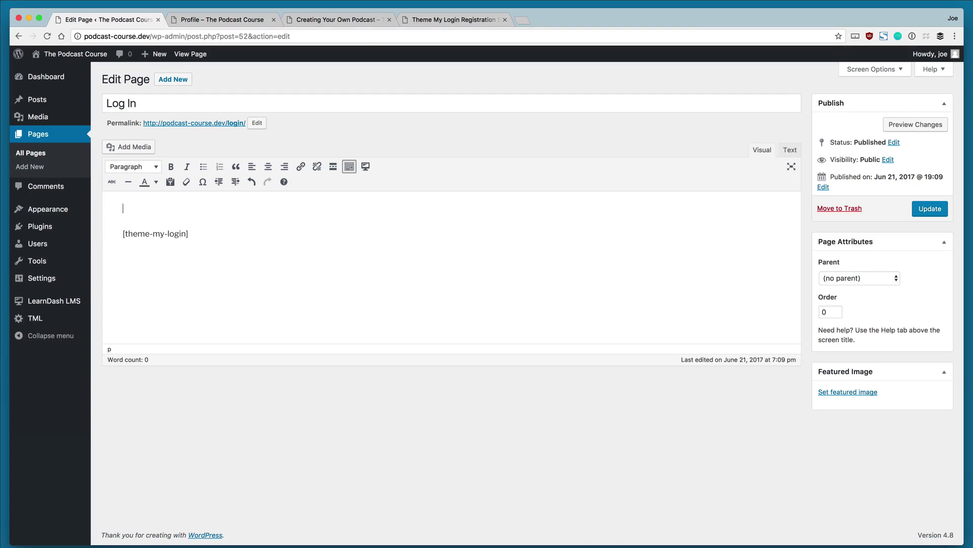
{"action": "type", "text": "To take this free course, please register:"}
{"action": "key", "text": "ctrl+z"}
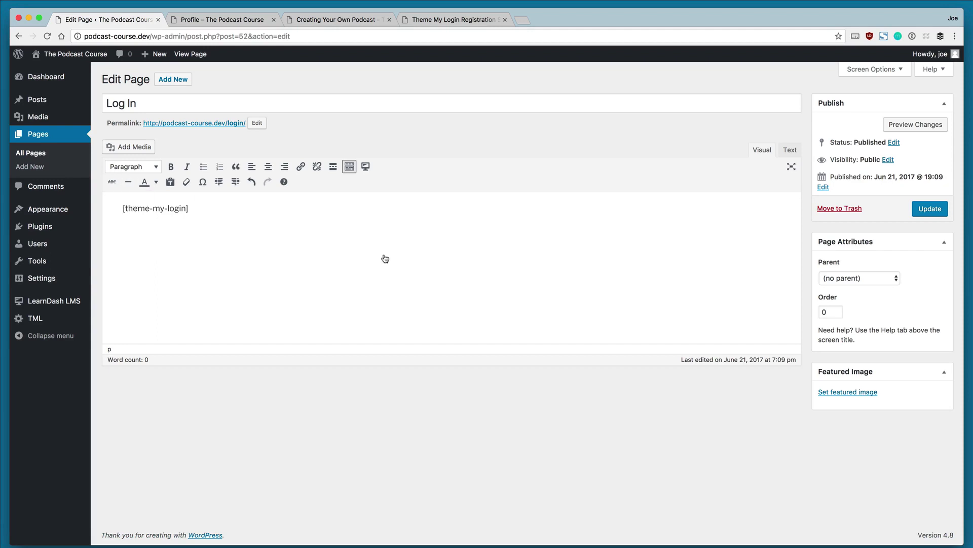
Step: Add the line 'Don't have a username and password? Register Now!' above the login shortcode
{"action": "left_click", "coordinate": [929, 209]}
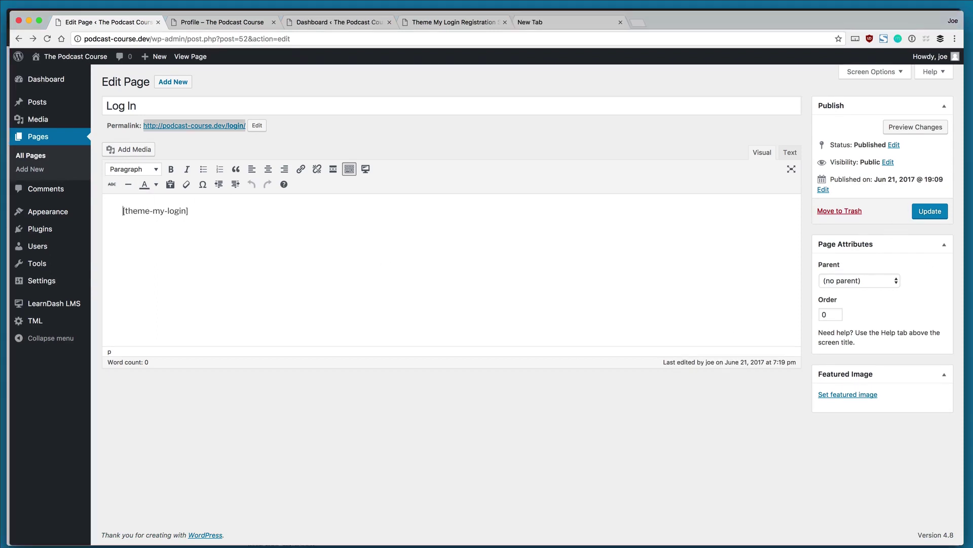
{"action": "key", "text": "Return"}
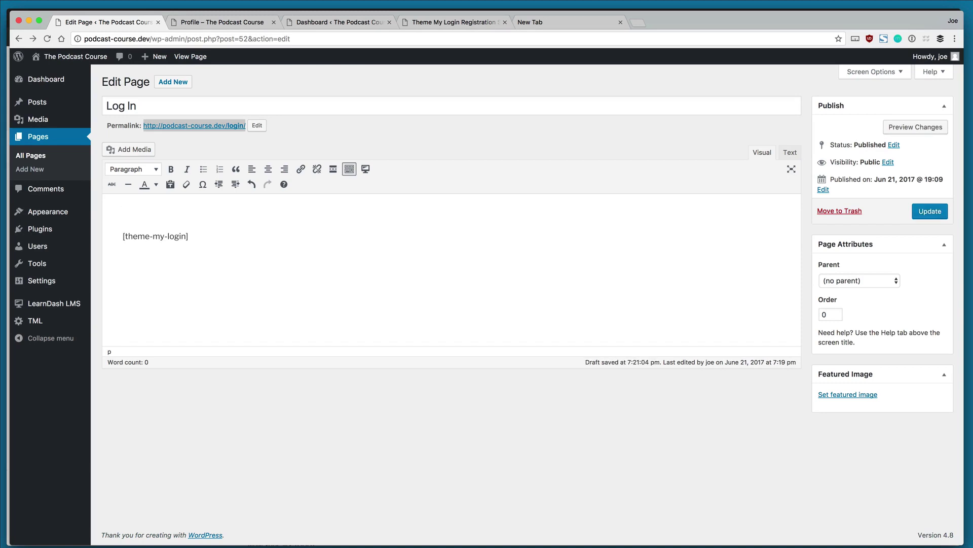
{"action": "type", "text": "Don't have a username and password? Register Now!"}
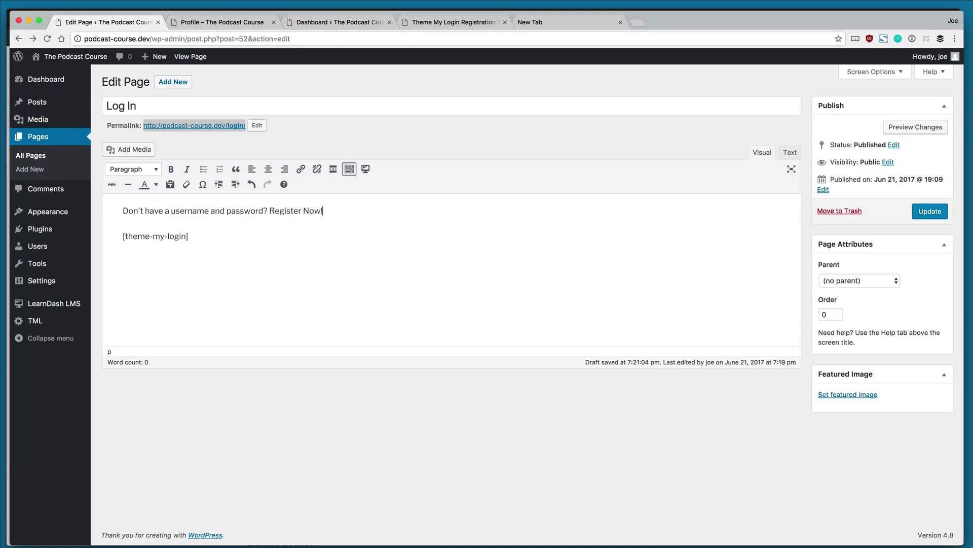
{"action": "left_click_drag", "start_coordinate": [269, 210], "coordinate": [320, 210]}
{"action": "left_click", "coordinate": [302, 169]}
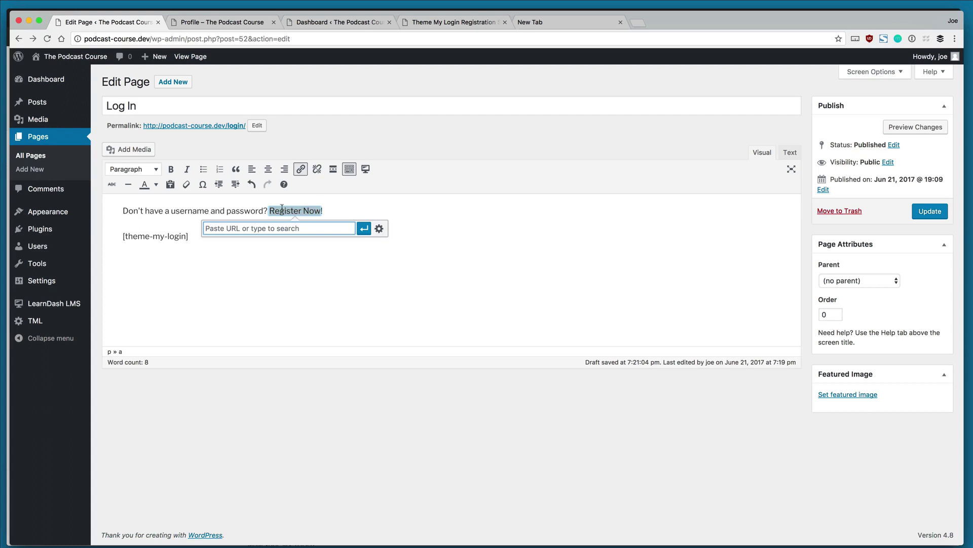
{"action": "left_click_drag", "start_coordinate": [150, 39], "coordinate": [79, 40]}
{"action": "key", "text": "super+c"}
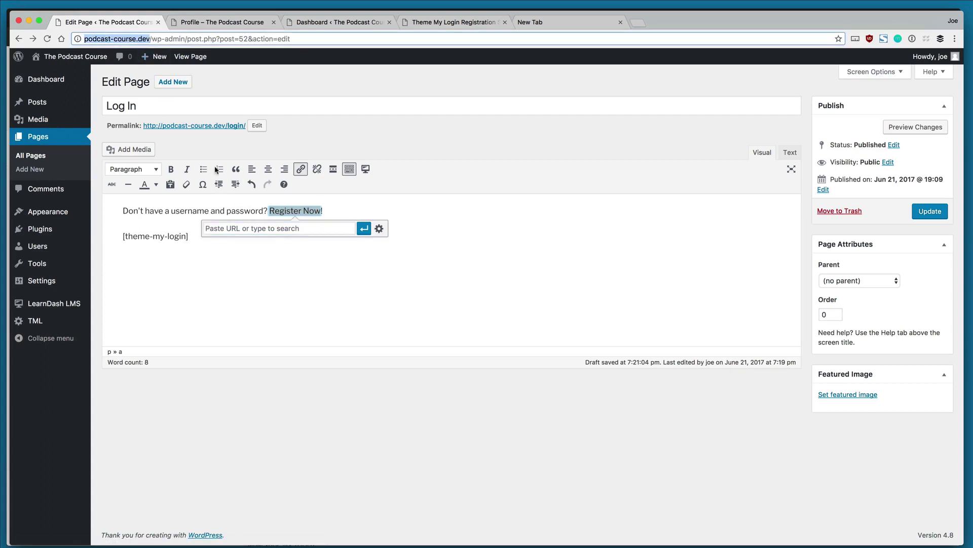
{"action": "left_click", "coordinate": [255, 227]}
{"action": "key", "text": "super+v"}
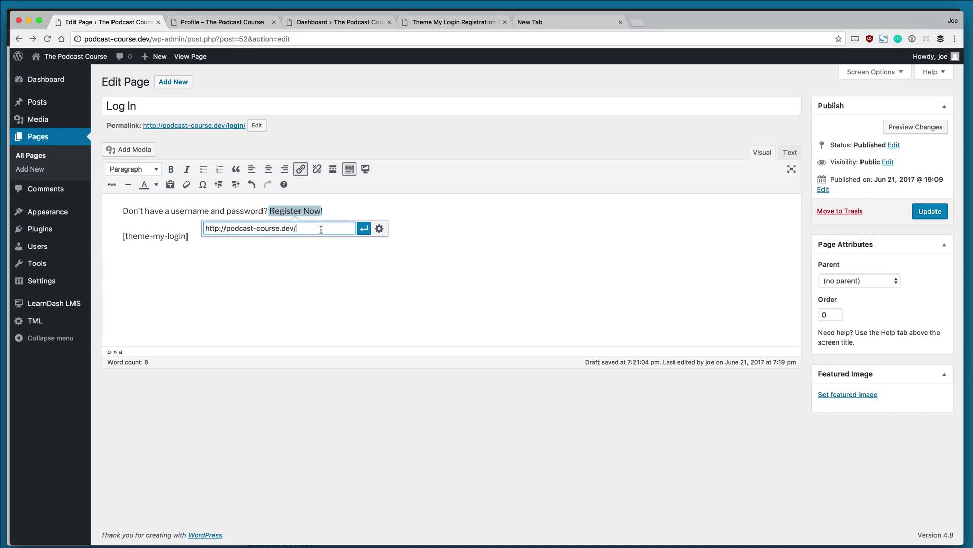
{"action": "type", "text": "register"}
{"action": "left_click", "coordinate": [363, 228]}
{"action": "left_click", "coordinate": [920, 215]}
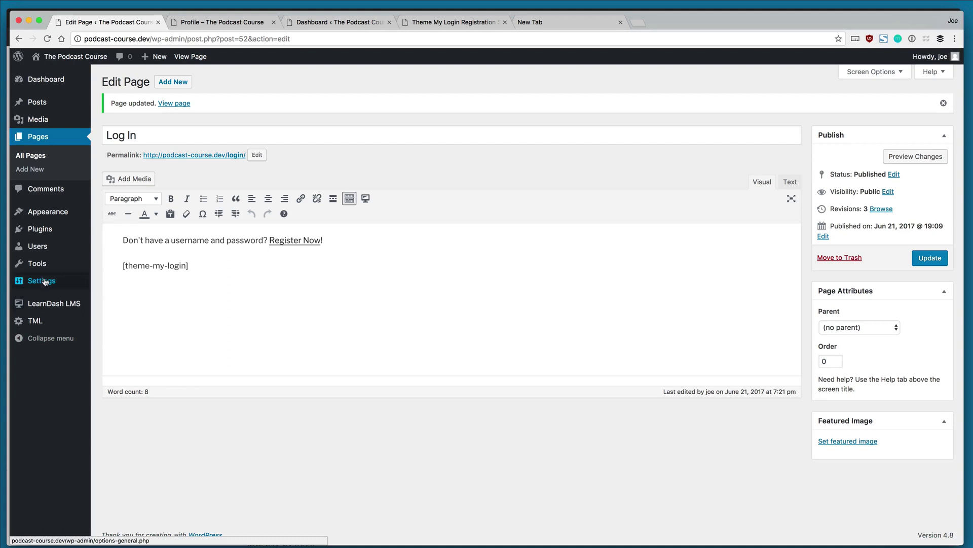
Step: Tick Membership 'Anyone can register' in General Settings and save
{"action": "mouse_move", "coordinate": [45, 282]}
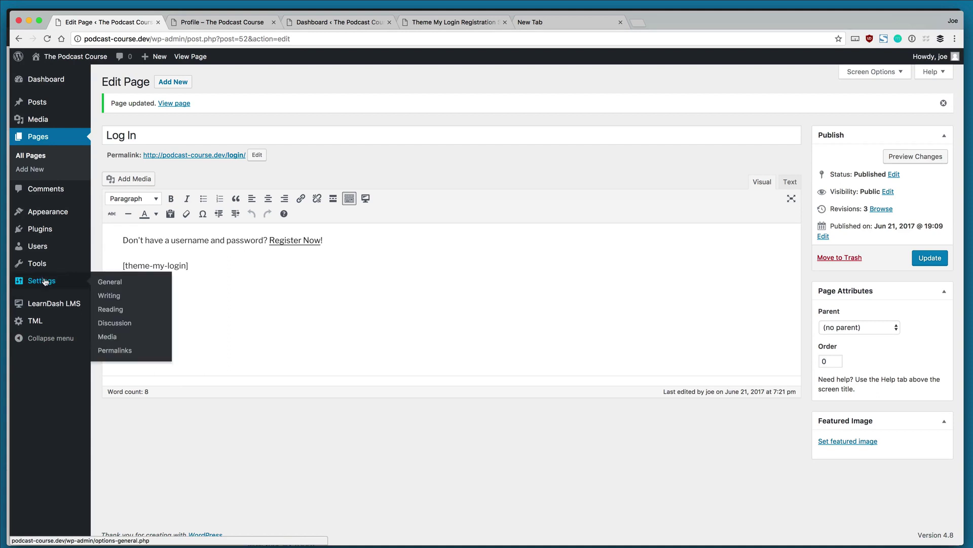
{"action": "left_click", "coordinate": [103, 287]}
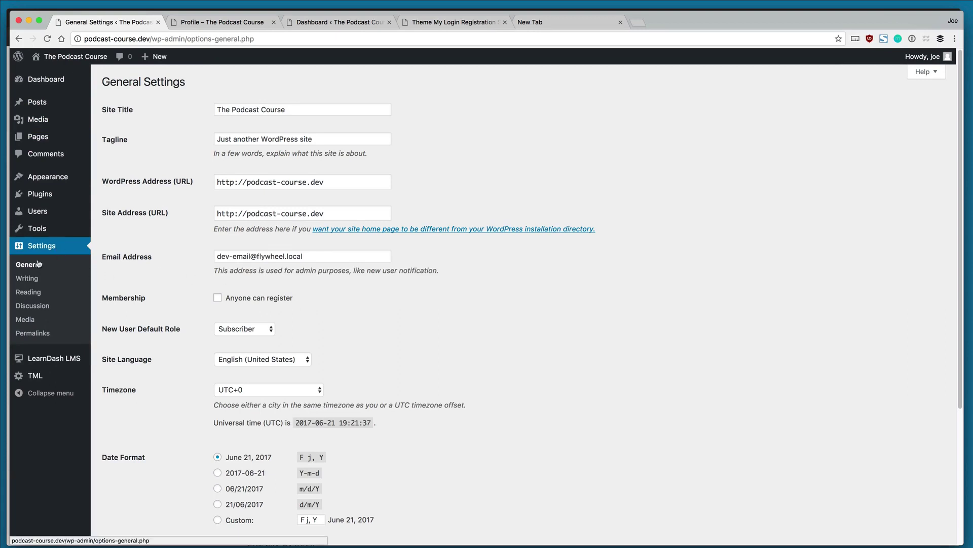
{"action": "left_click", "coordinate": [219, 297]}
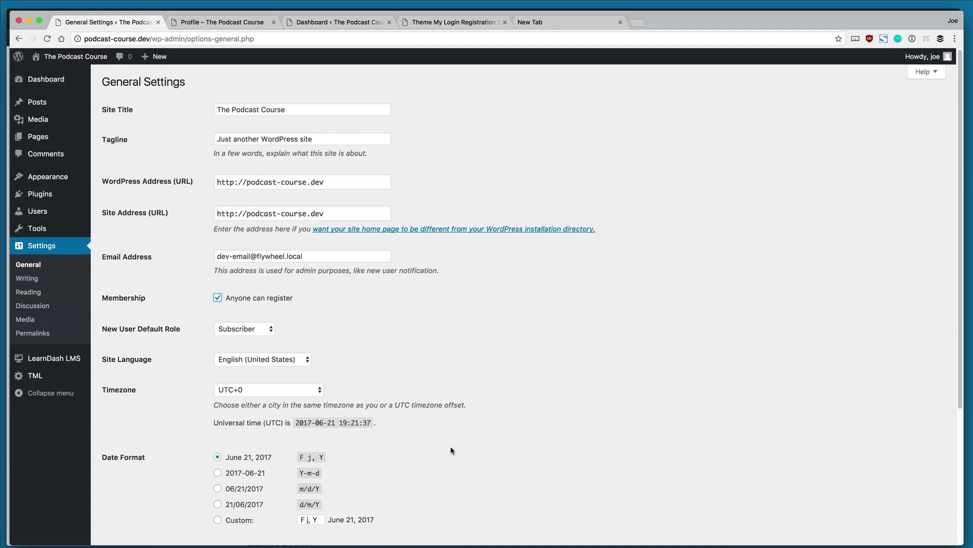
{"action": "scroll", "coordinate": [450, 446], "scroll_direction": "down", "scroll_amount": 4}
{"action": "left_click", "coordinate": [138, 493]}
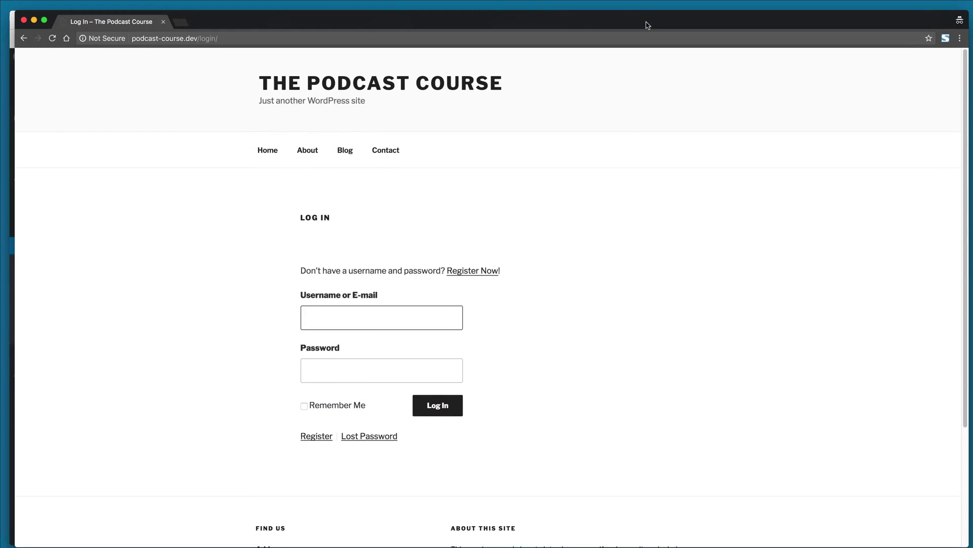
Step: Follow Register Now and sign up a test account with a username, e-mail and password
{"action": "left_click_drag", "start_coordinate": [647, 25], "coordinate": [645, 25]}
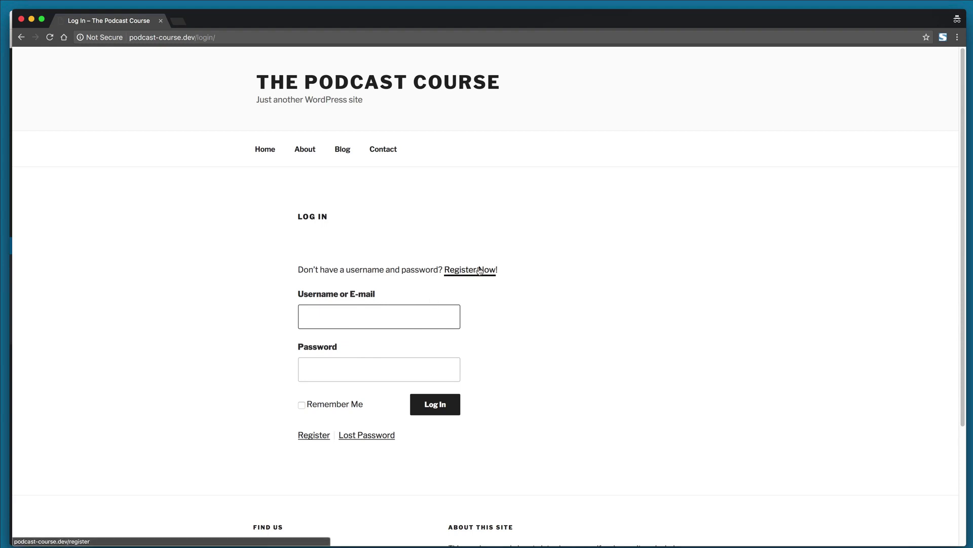
{"action": "left_click", "coordinate": [480, 270]}
{"action": "scroll", "coordinate": [512, 367], "scroll_direction": "down", "scroll_amount": 3}
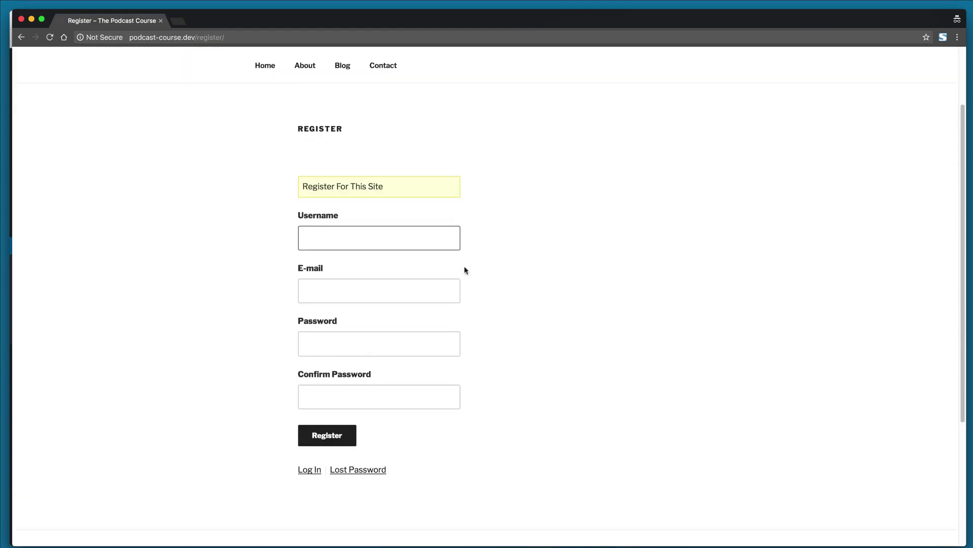
{"action": "scroll", "coordinate": [341, 207], "scroll_direction": "up", "scroll_amount": 1}
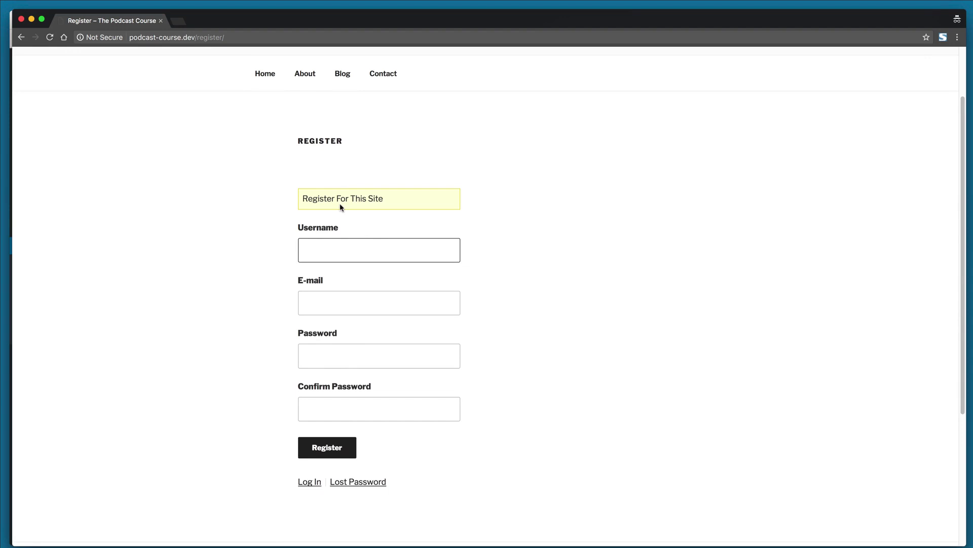
{"action": "type", "text": "jcasabona"}
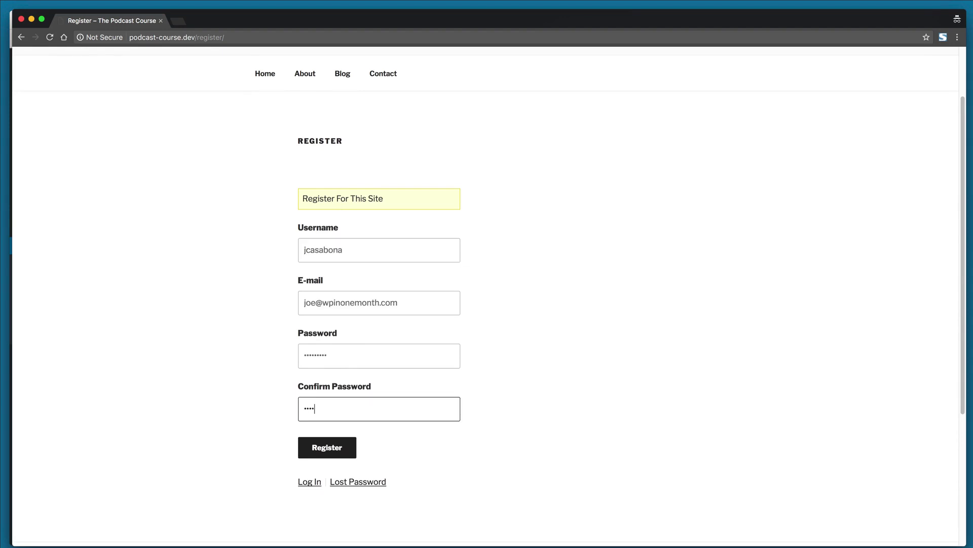
{"action": "type", "text": "•••••"}
{"action": "left_click", "coordinate": [337, 448]}
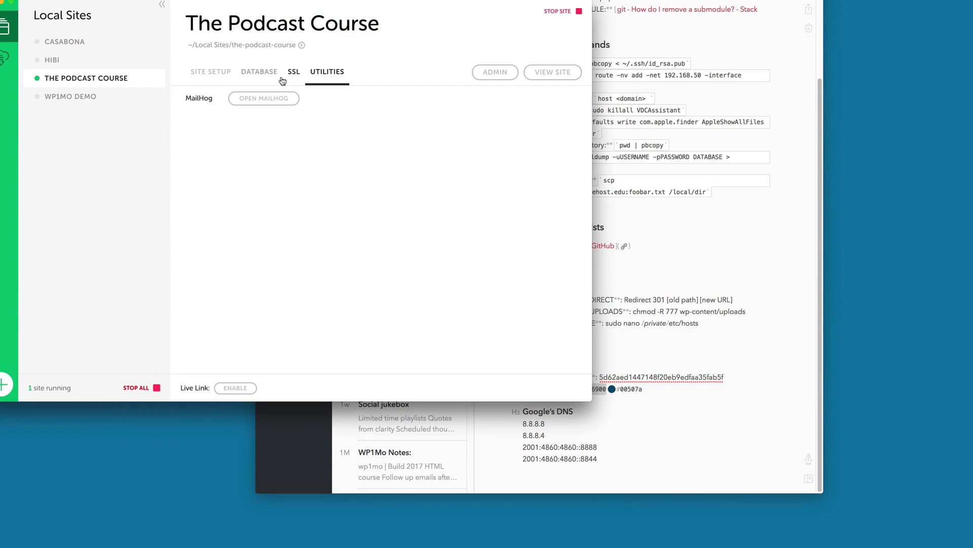
Step: Check MailHog for the 'Thanks for Registering for the Course!' email, then go back to the Log In page
{"action": "left_click", "coordinate": [269, 101]}
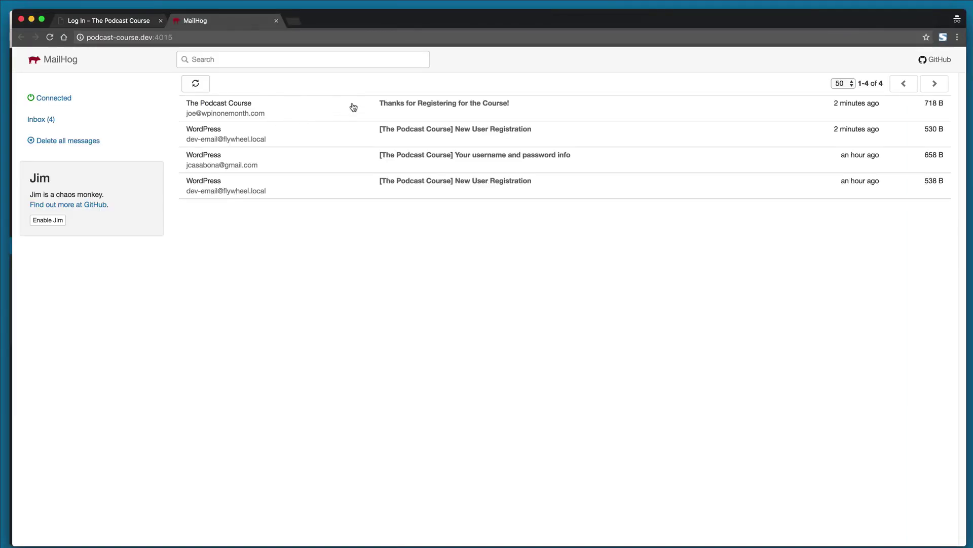
{"action": "left_click", "coordinate": [439, 104]}
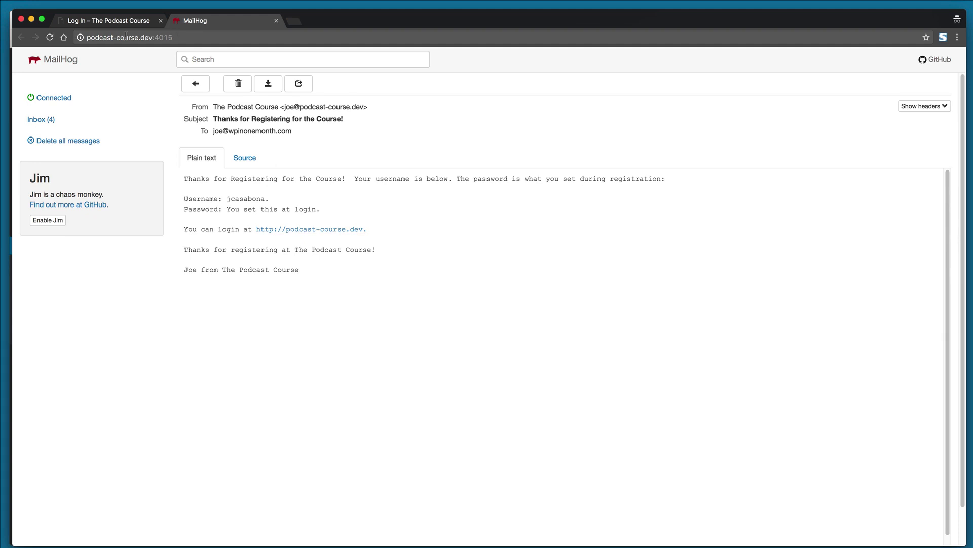
{"action": "left_click", "coordinate": [112, 23]}
Step: Sign in with the new subscriber's username and password, landing on the Profile page showing 0 course points
{"action": "left_click", "coordinate": [332, 362]}
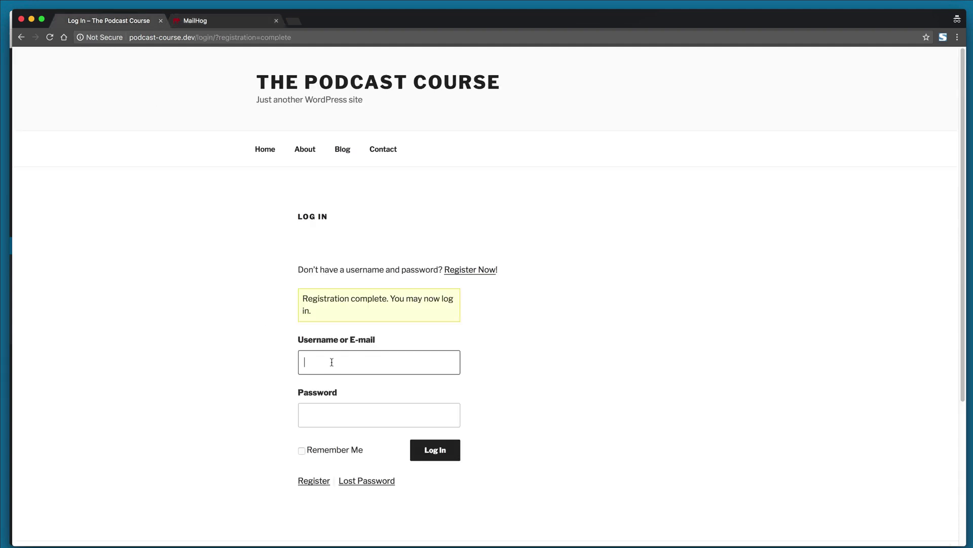
{"action": "type", "text": "jcasabona"}
{"action": "key", "text": "Tab"}
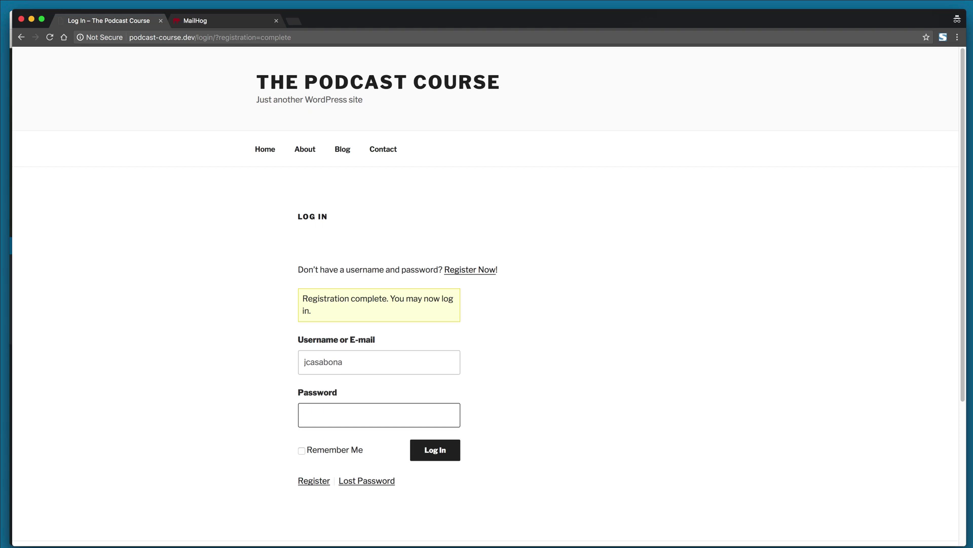
{"action": "type", "text": "••••••"}
{"action": "key", "text": "Return"}
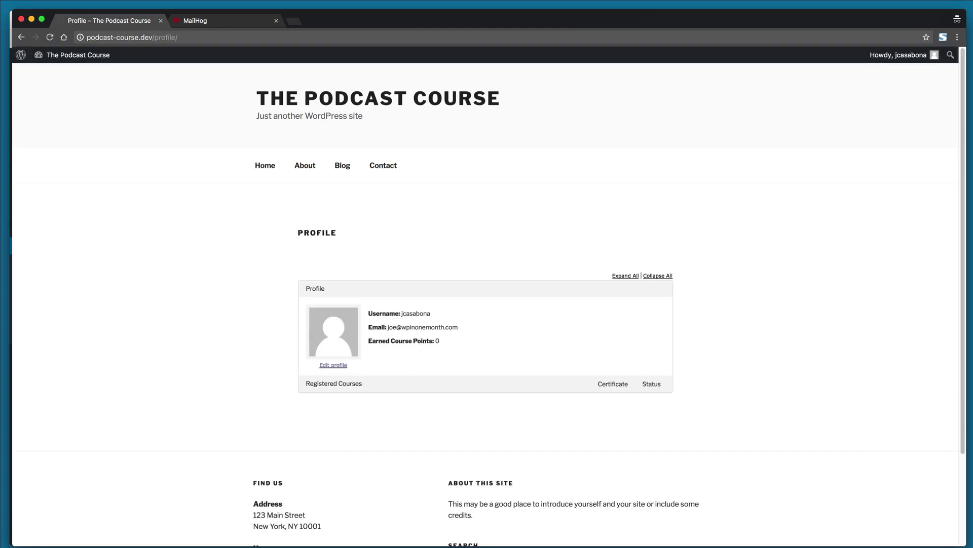